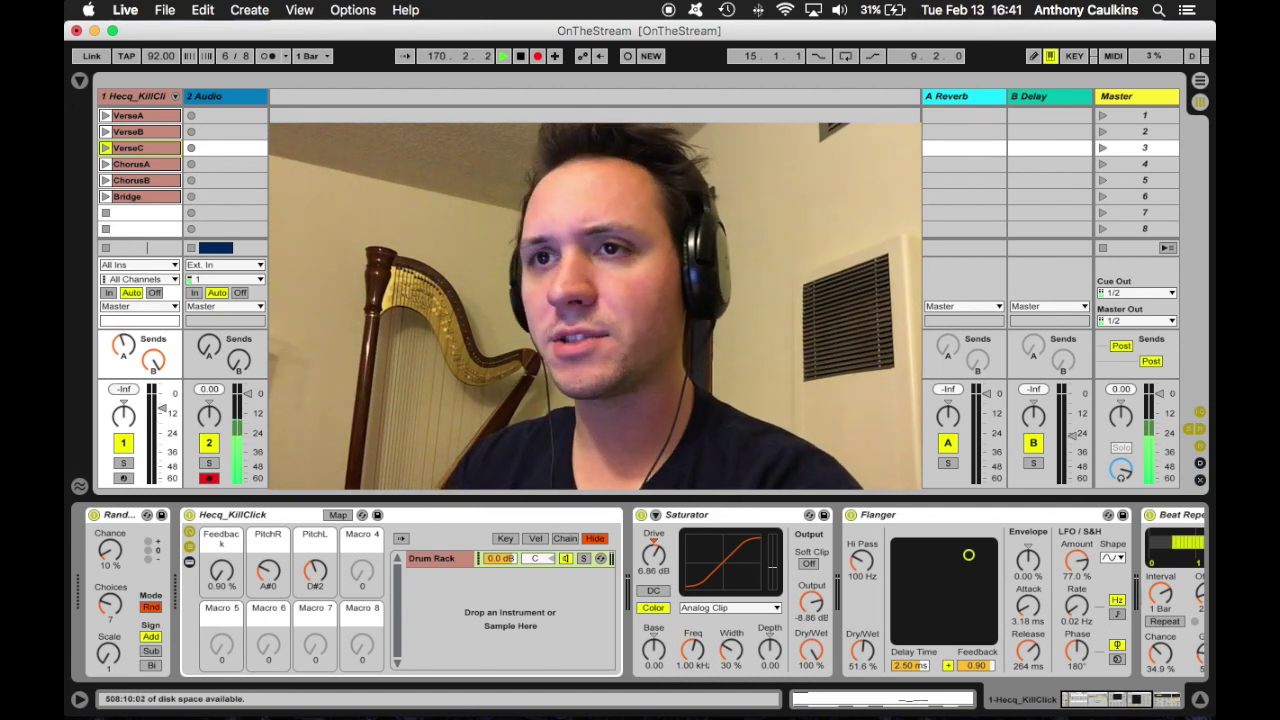
- Expand the Hecq_KillClick Drum Rack's pads, check the 2 Audio track, then open VerseA's notes
{"action": "left_click", "coordinate": [135, 95]}
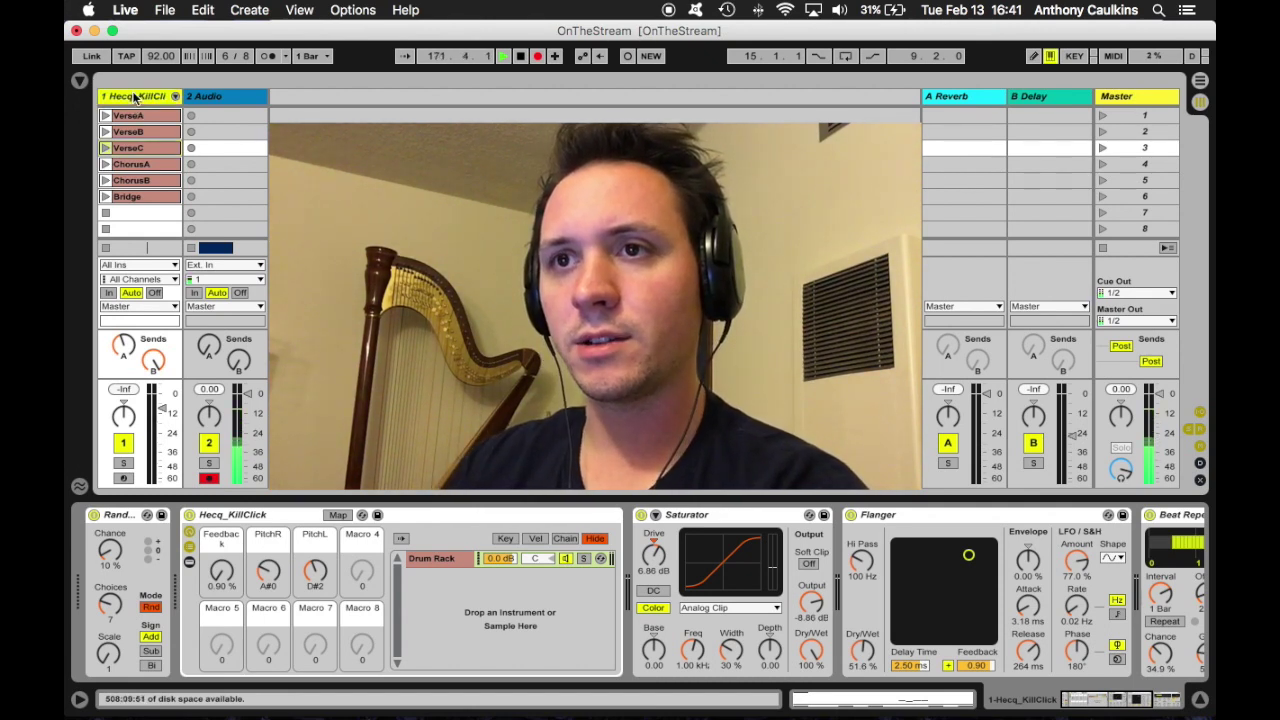
{"action": "left_click", "coordinate": [190, 563]}
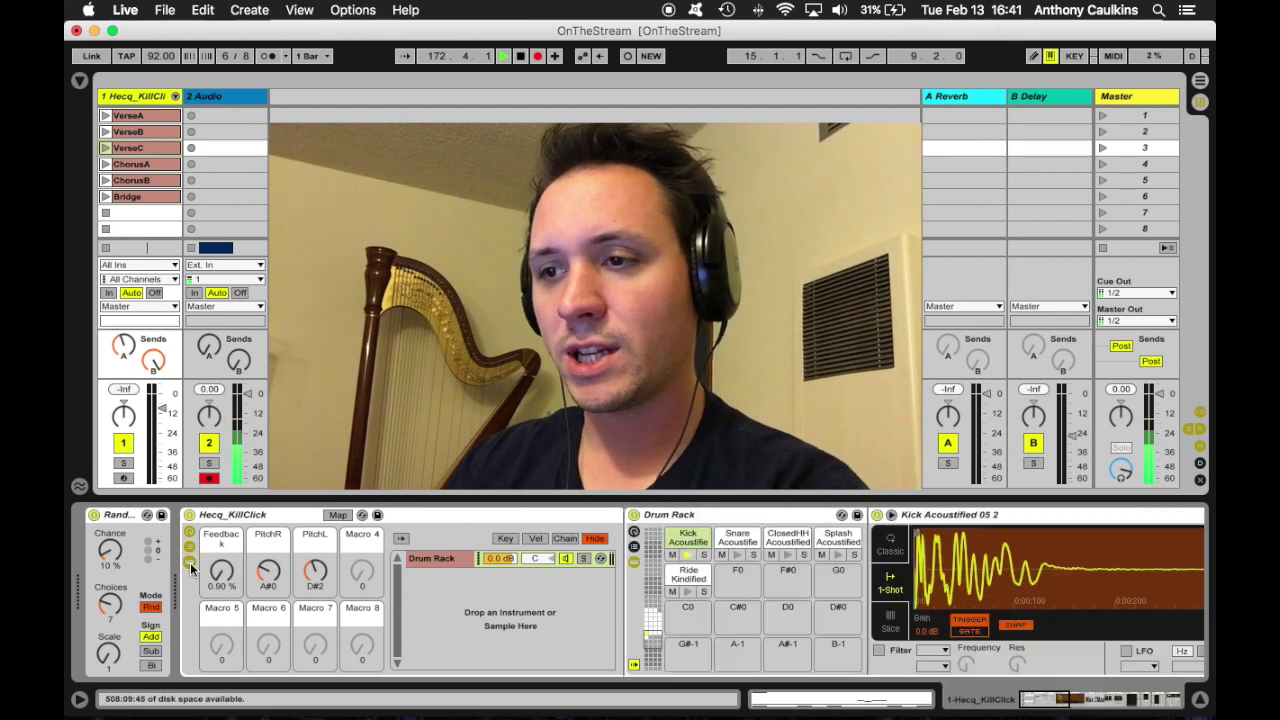
{"action": "left_click", "coordinate": [215, 97]}
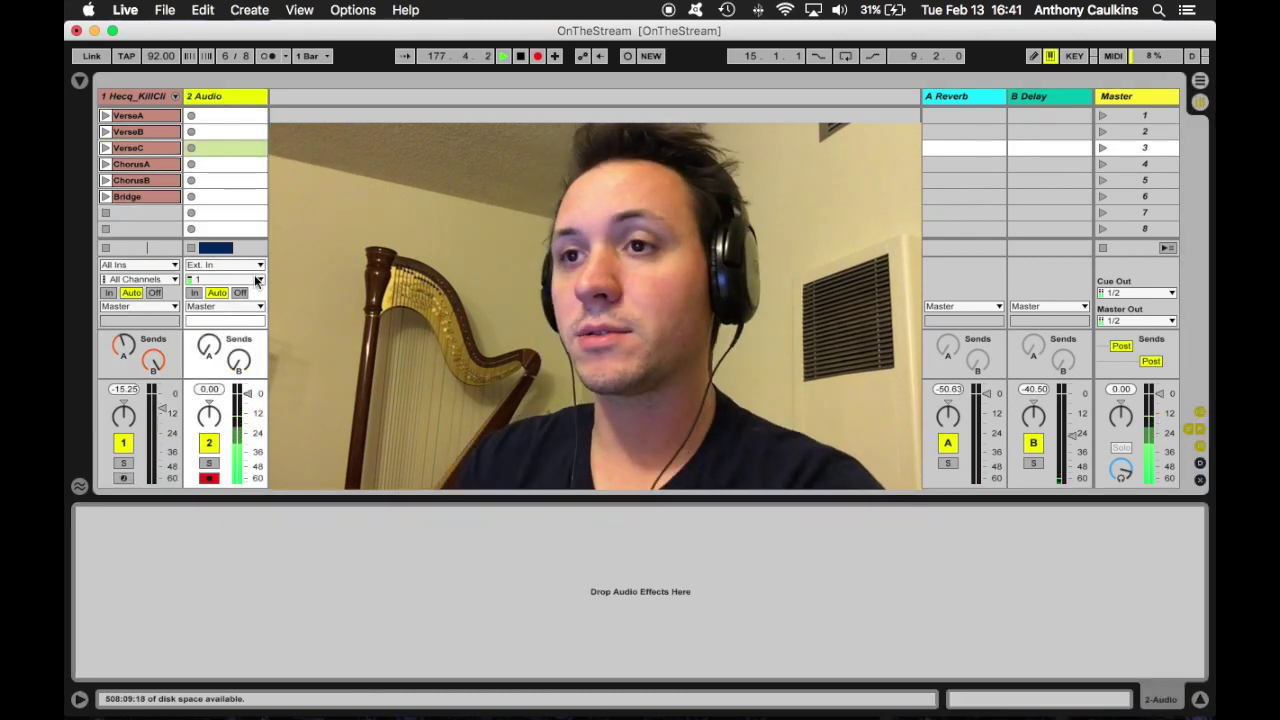
{"action": "left_click", "coordinate": [138, 96]}
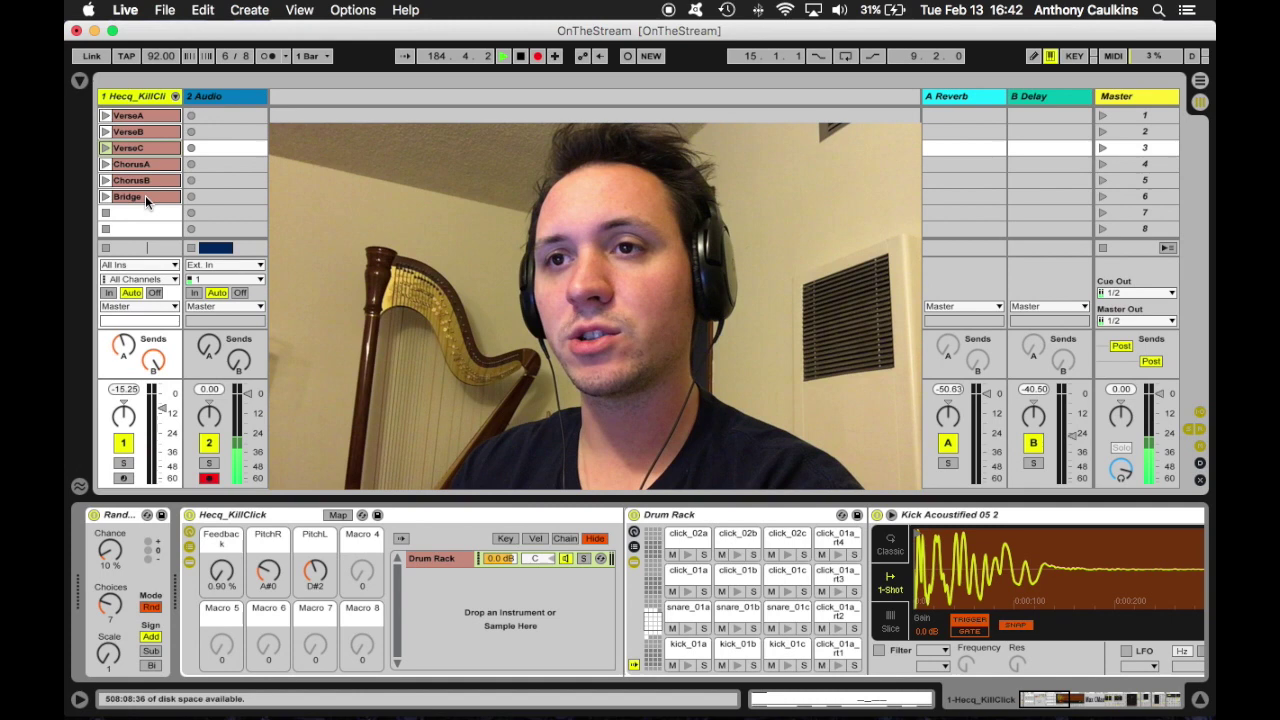
{"action": "double_click", "coordinate": [157, 117]}
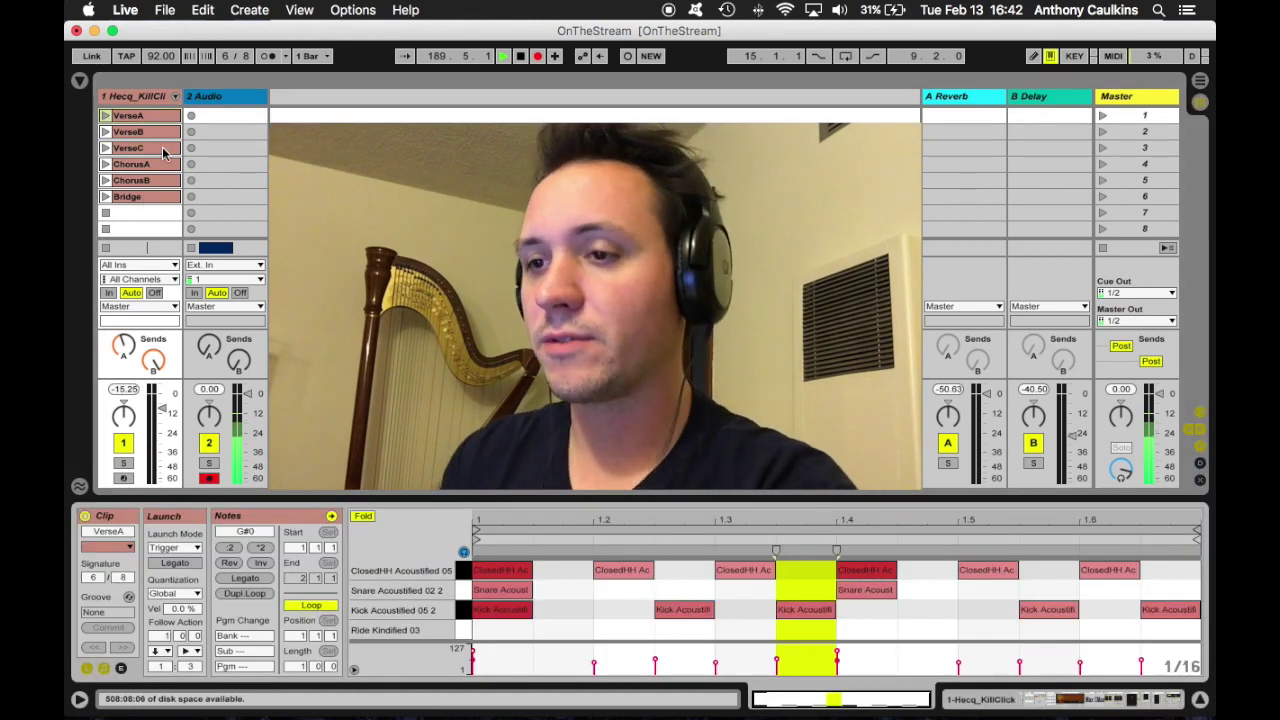
- Unfold VerseA's drum lanes into a full piano roll and scroll through its note rows
{"action": "left_click", "coordinate": [363, 516]}
{"action": "scroll", "coordinate": [517, 606], "scroll_direction": "up", "scroll_amount": 5}
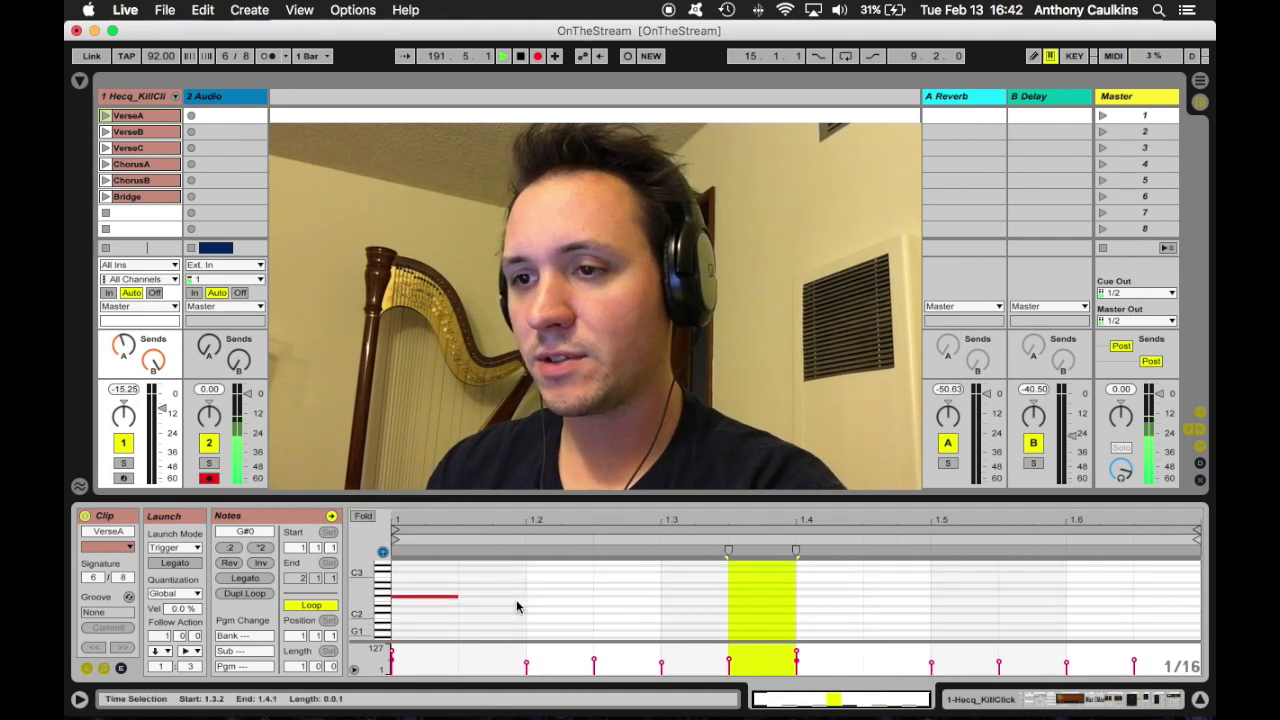
{"action": "scroll", "coordinate": [517, 606], "scroll_direction": "down", "scroll_amount": 2}
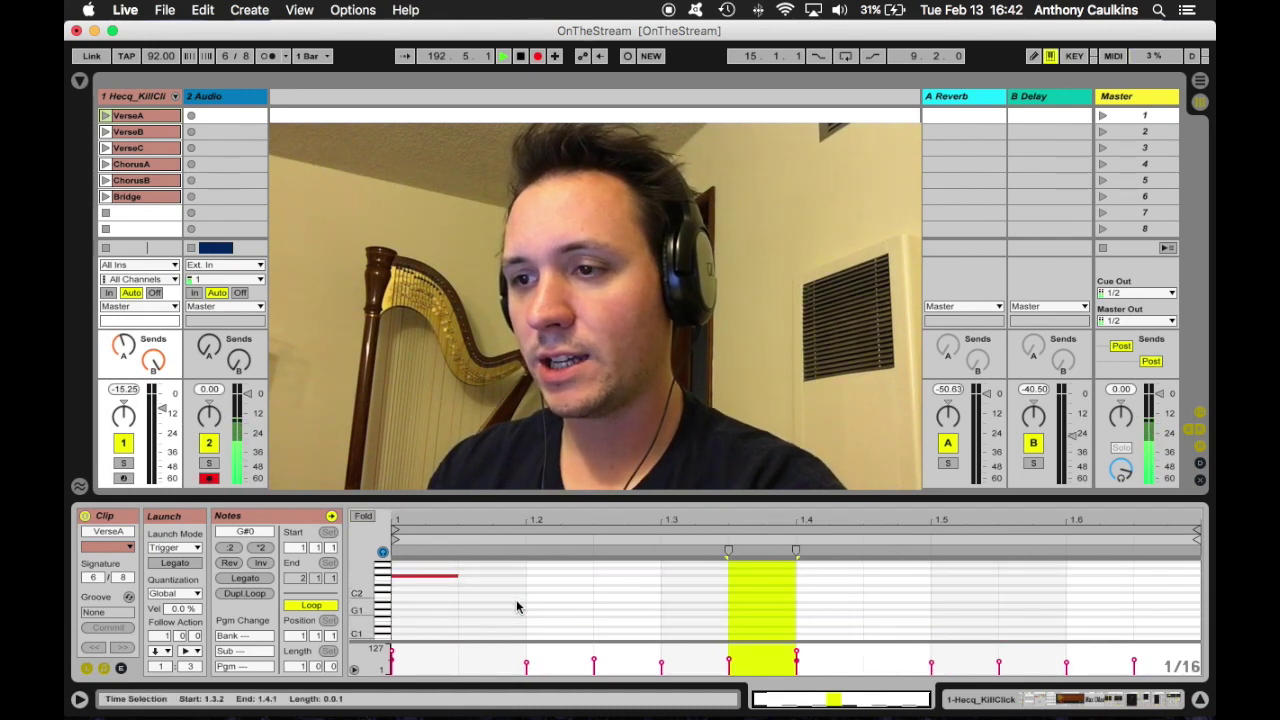
{"action": "scroll", "coordinate": [517, 606], "scroll_direction": "down", "scroll_amount": 1}
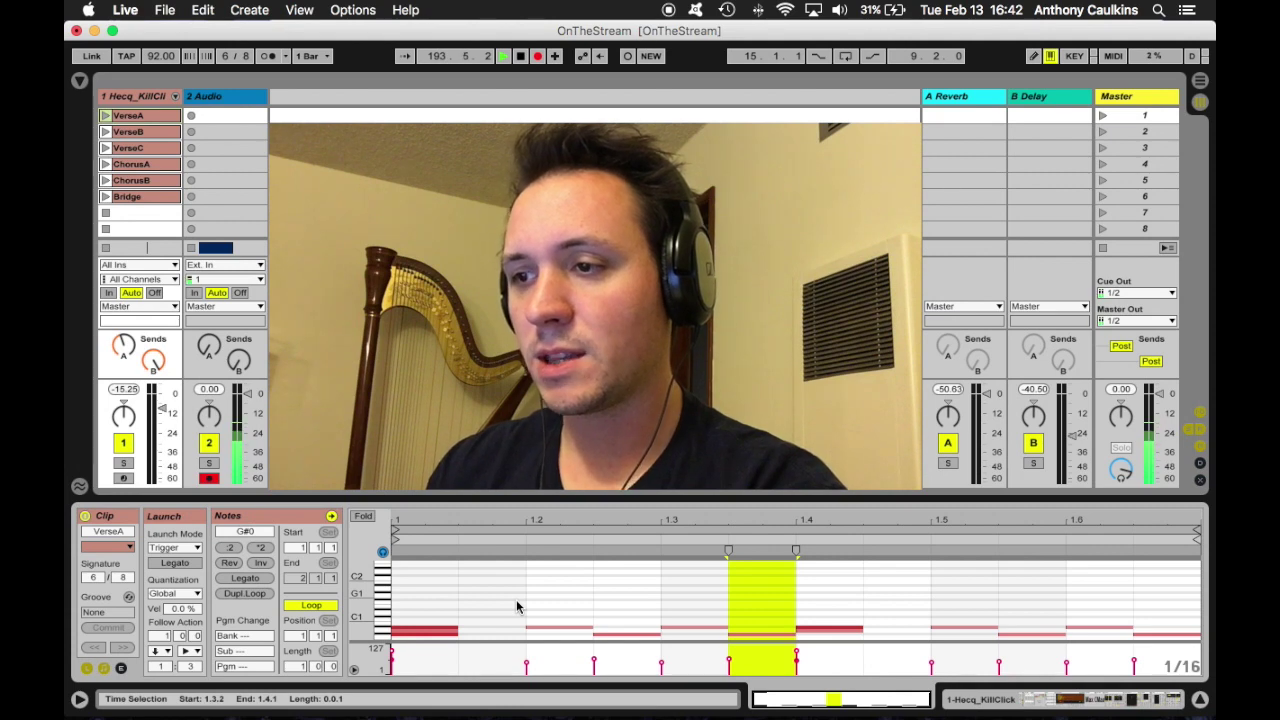
{"action": "scroll", "coordinate": [517, 606], "scroll_direction": "down", "scroll_amount": 1}
{"action": "scroll", "coordinate": [517, 606], "scroll_direction": "up", "scroll_amount": 1}
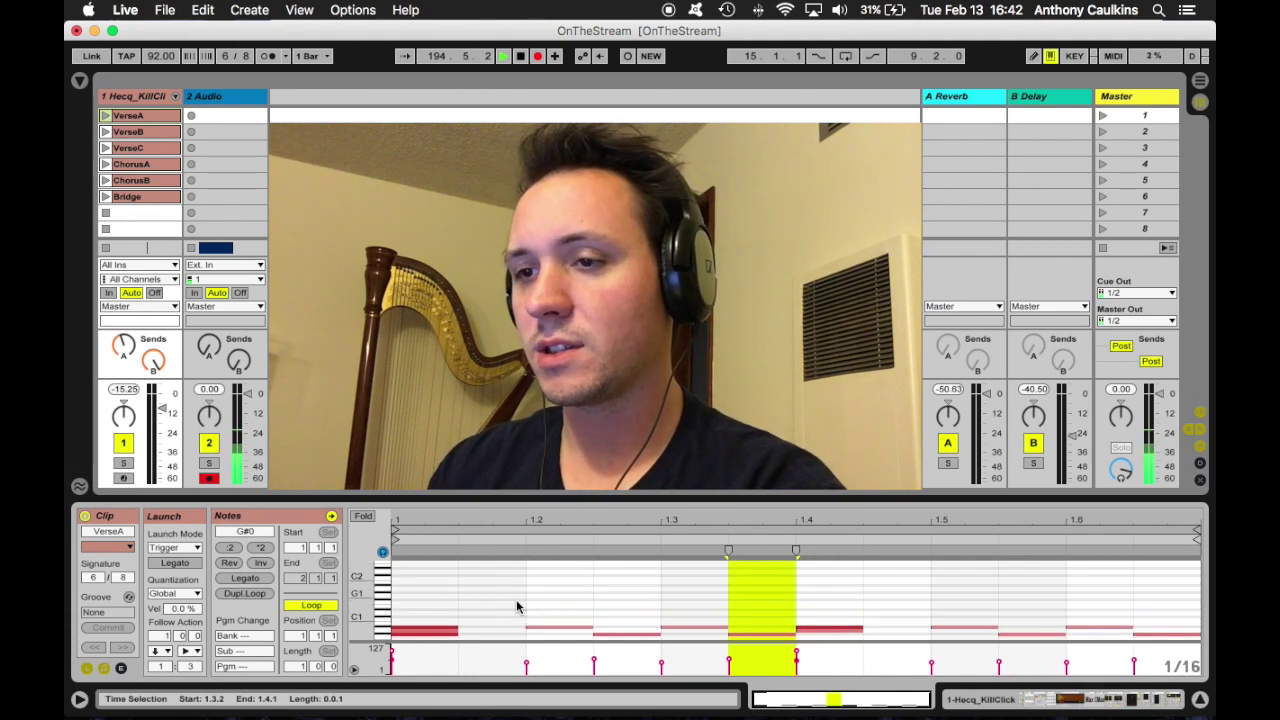
{"action": "scroll", "coordinate": [517, 606], "scroll_direction": "down", "scroll_amount": 1}
{"action": "scroll", "coordinate": [517, 606], "scroll_direction": "up", "scroll_amount": 1}
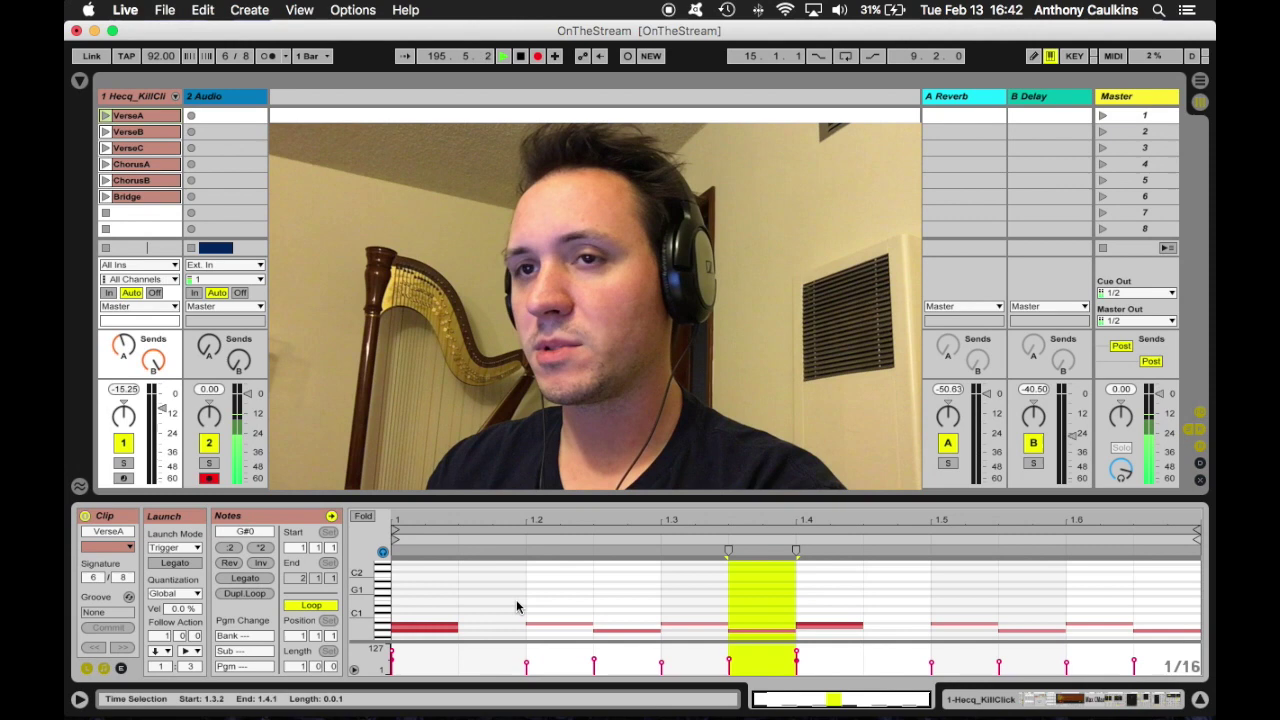
- Audition the VerseB and VerseC clips, then return to VerseA
{"action": "left_click", "coordinate": [140, 131]}
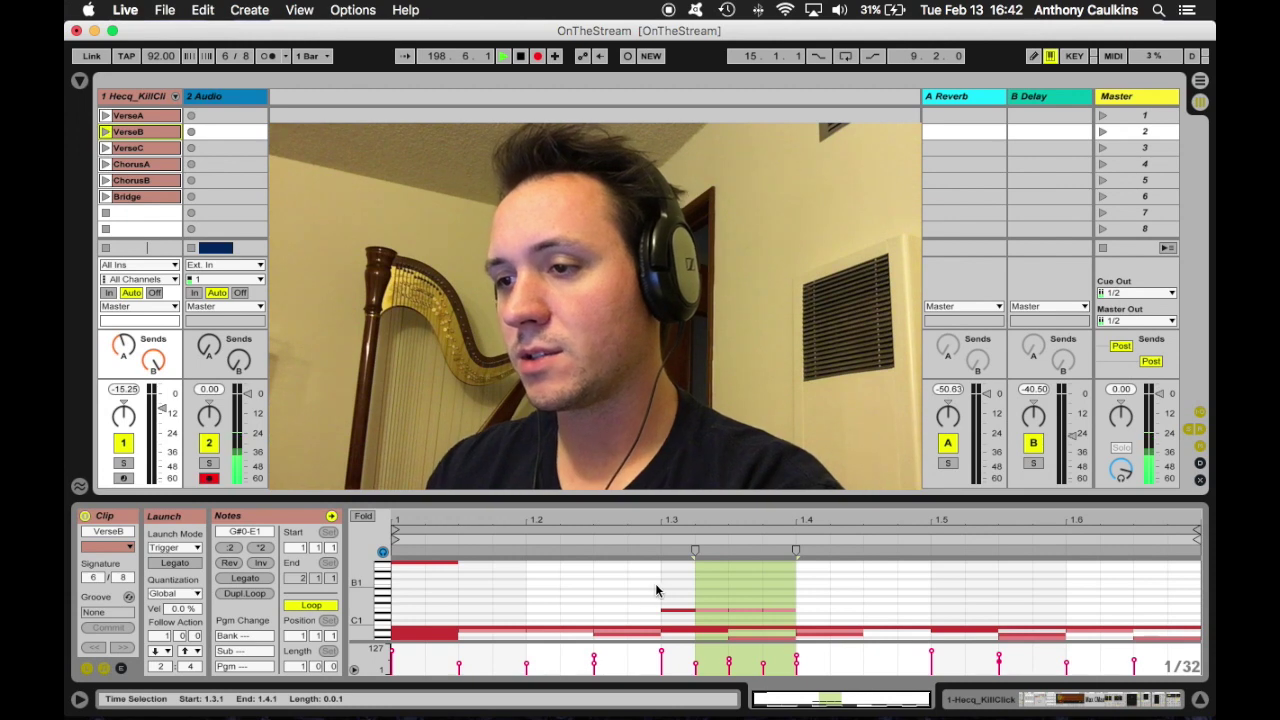
{"action": "left_click", "coordinate": [179, 152]}
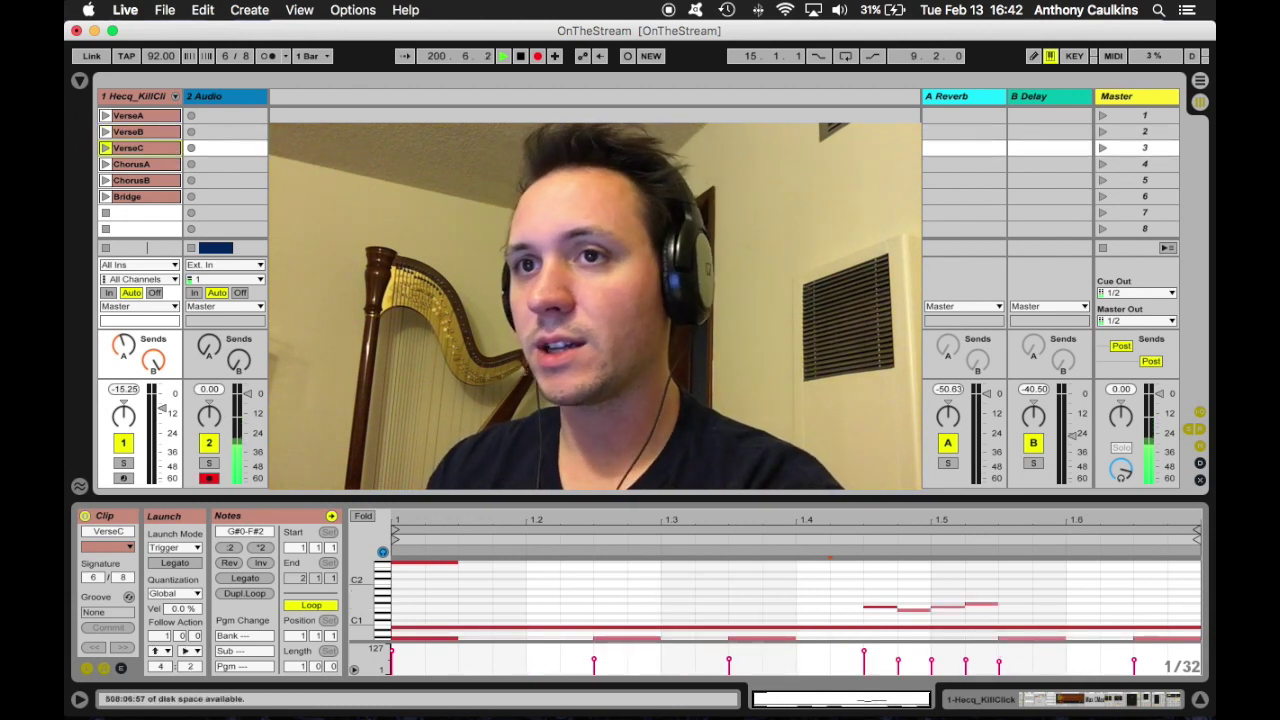
{"action": "left_click", "coordinate": [152, 117]}
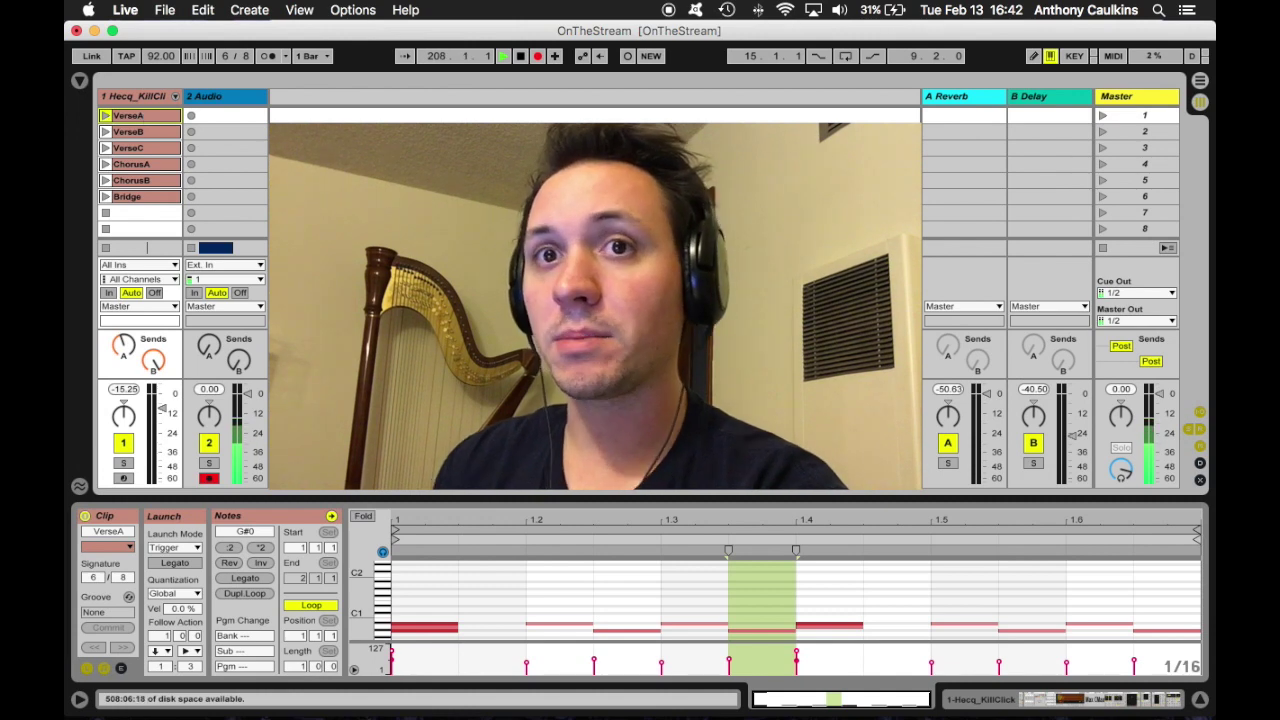
- Launch VerseA, VerseB and VerseC to compare their follow-action chances, then play ChorusA and ChorusB
{"action": "left_click", "coordinate": [160, 137]}
{"action": "left_click", "coordinate": [160, 117]}
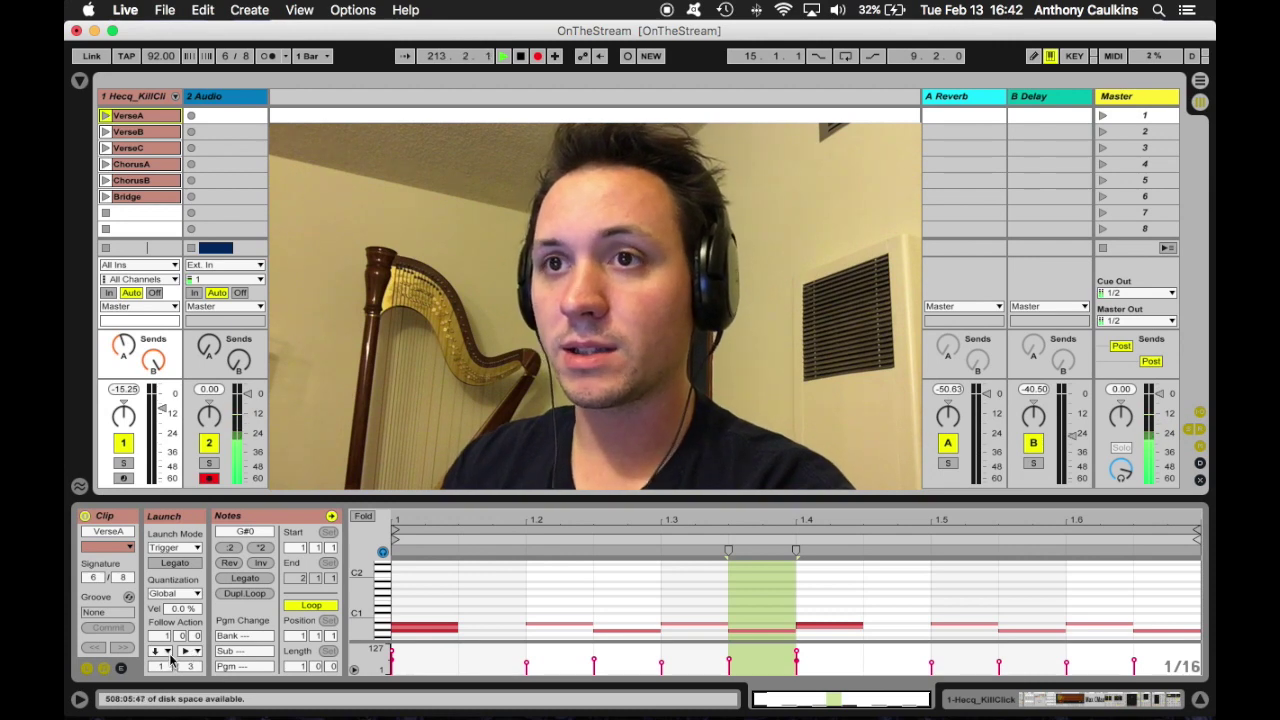
{"action": "left_click", "coordinate": [157, 133]}
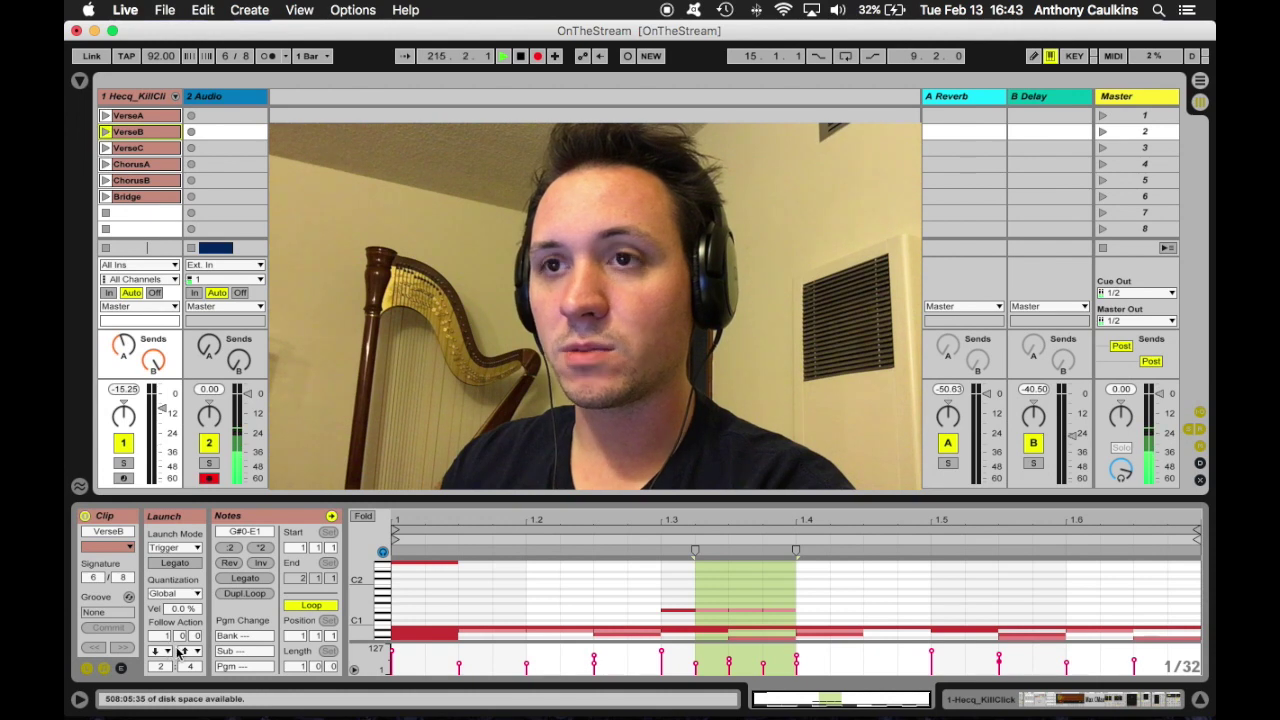
{"action": "left_click", "coordinate": [157, 149]}
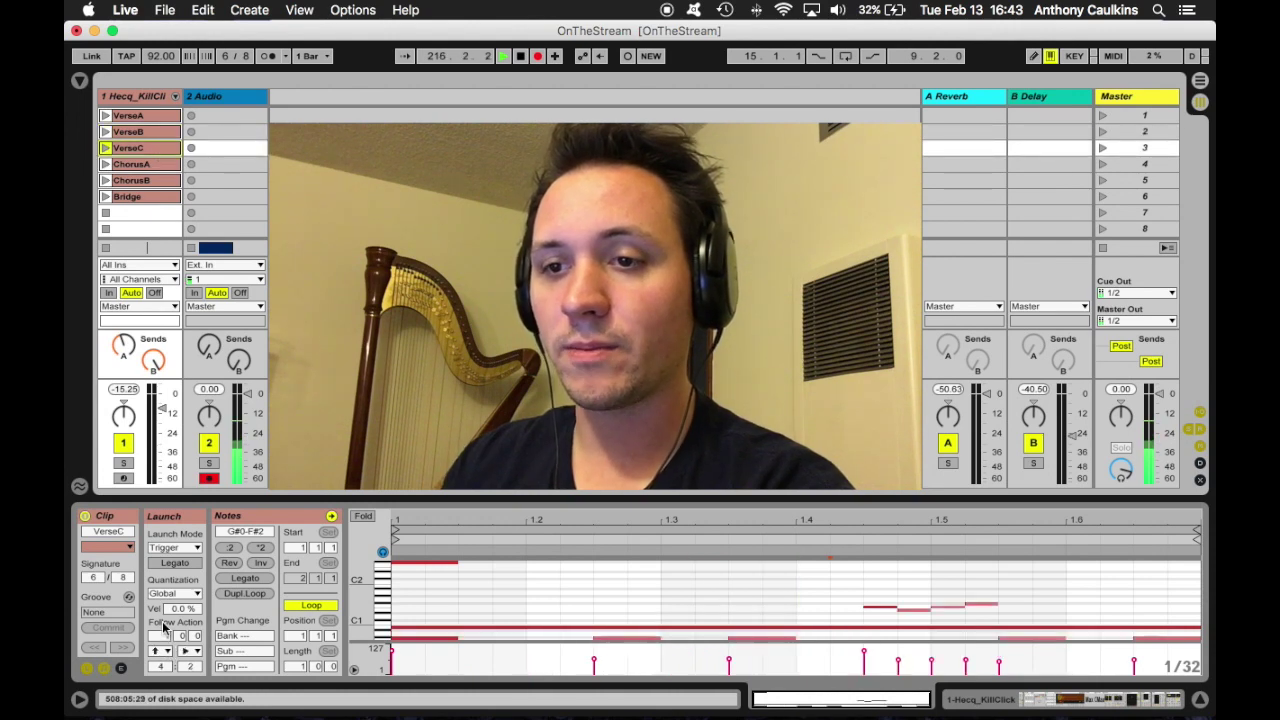
{"action": "left_click", "coordinate": [148, 133]}
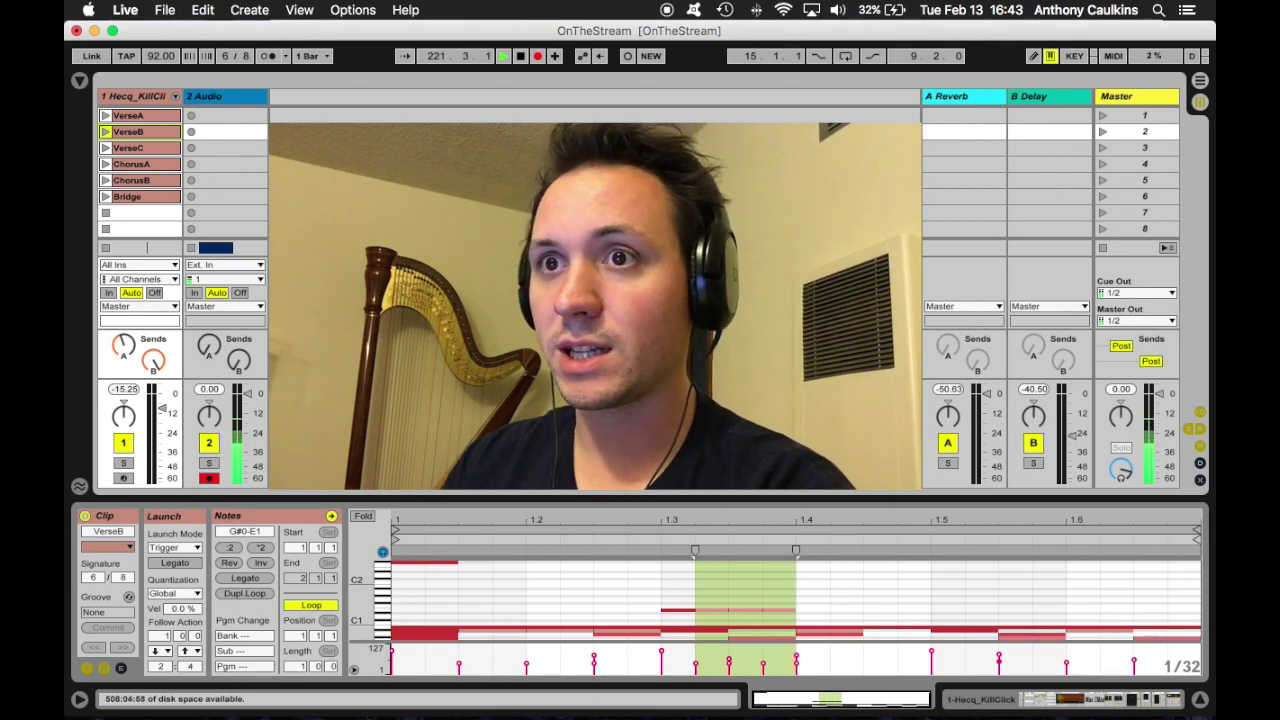
{"action": "left_click", "coordinate": [139, 119]}
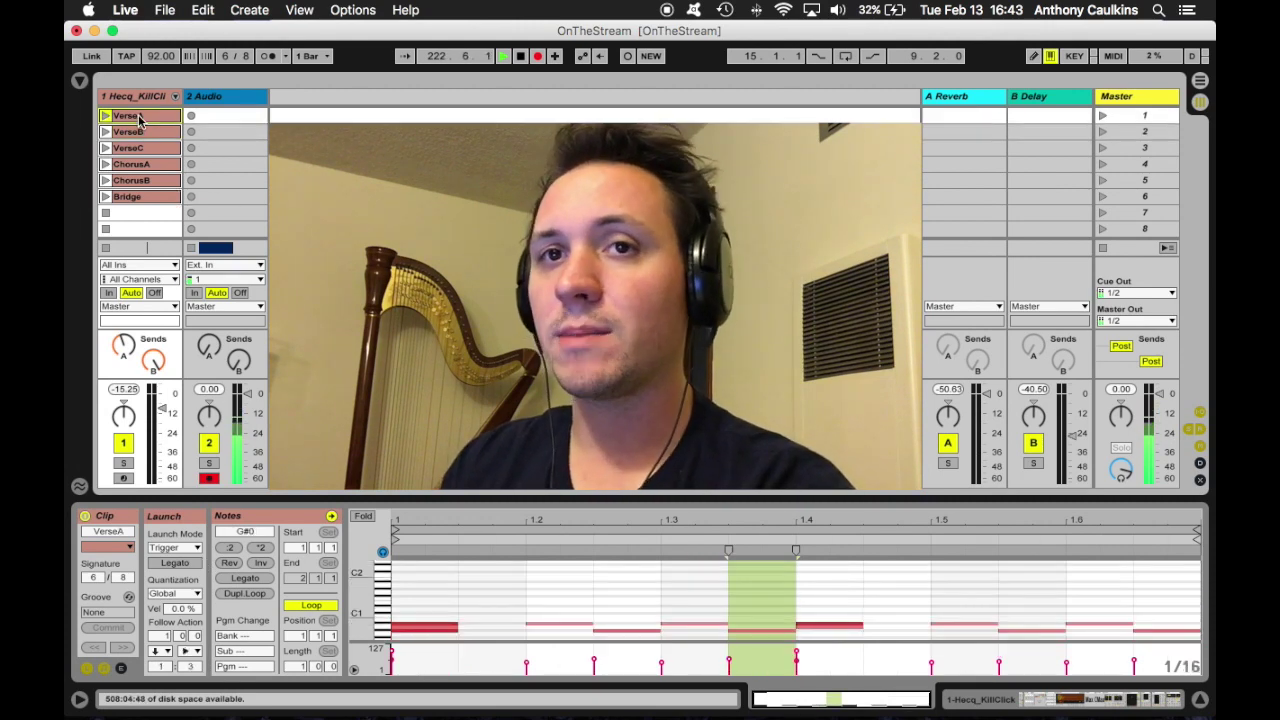
{"action": "left_click", "coordinate": [158, 172]}
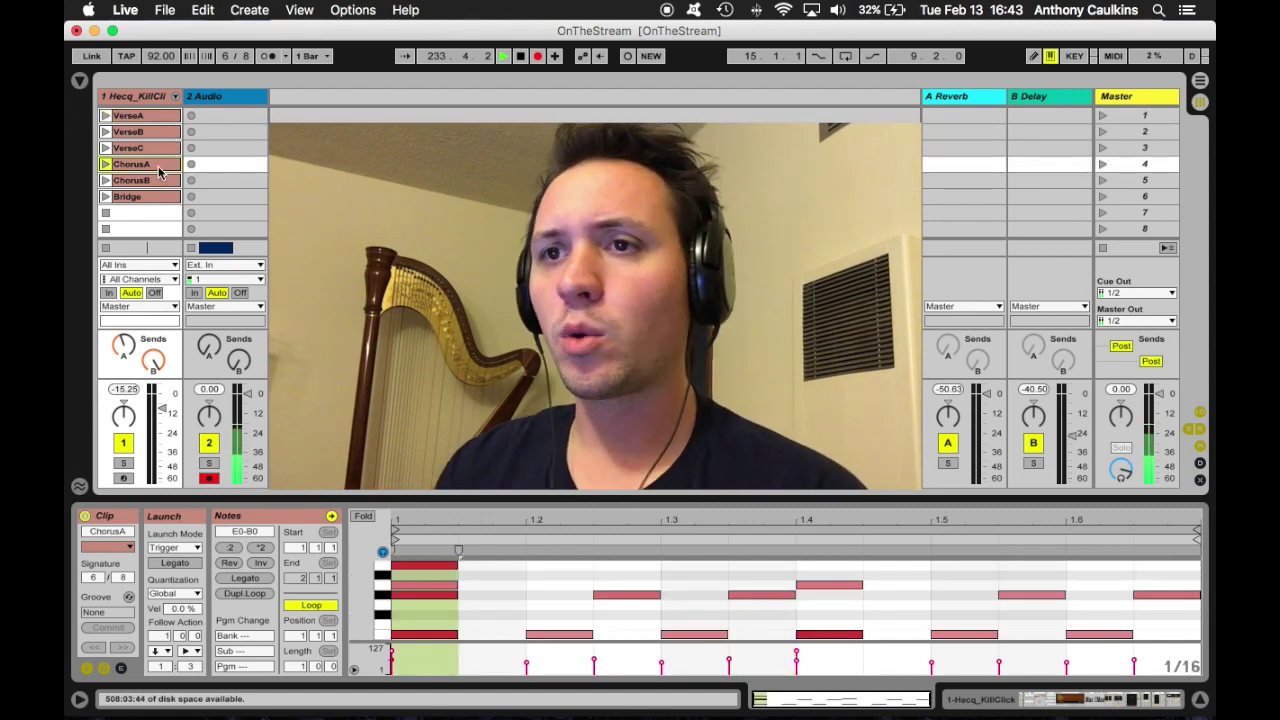
{"action": "left_click", "coordinate": [153, 181]}
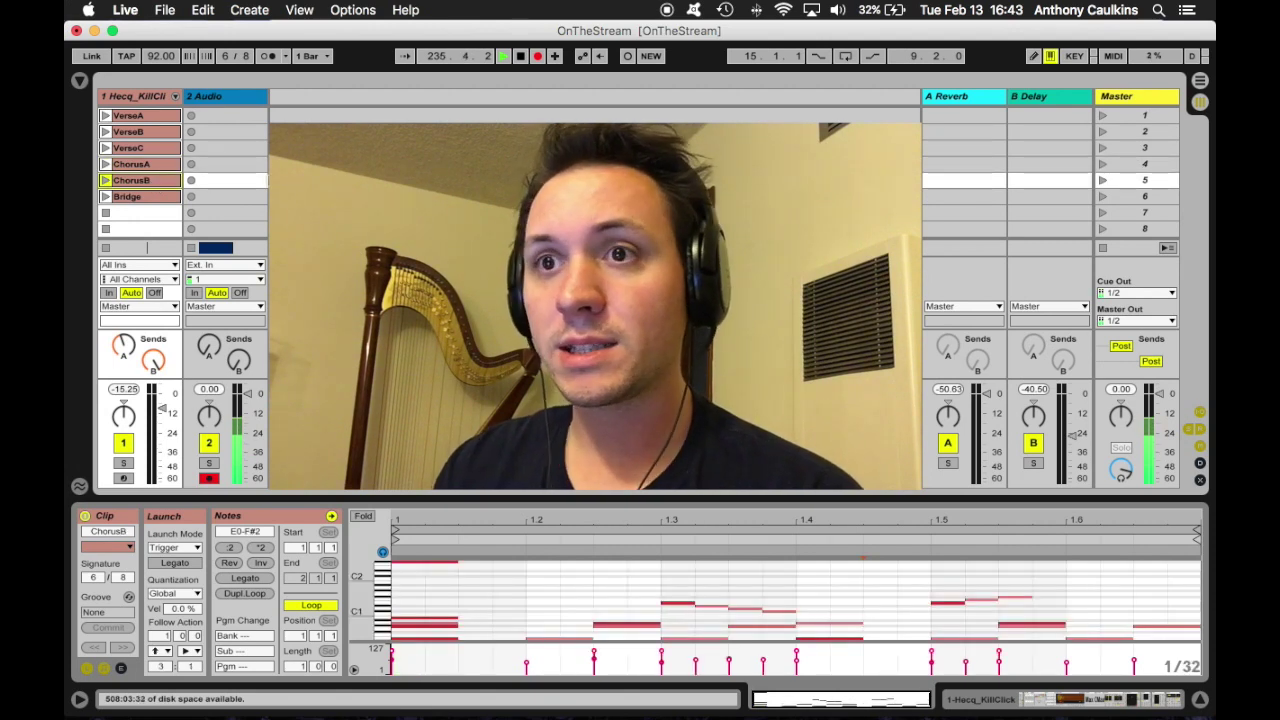
- Relaunch the VerseA clip, leaving ChorusB, so follow actions cycle the verses
{"action": "left_click", "coordinate": [106, 119]}
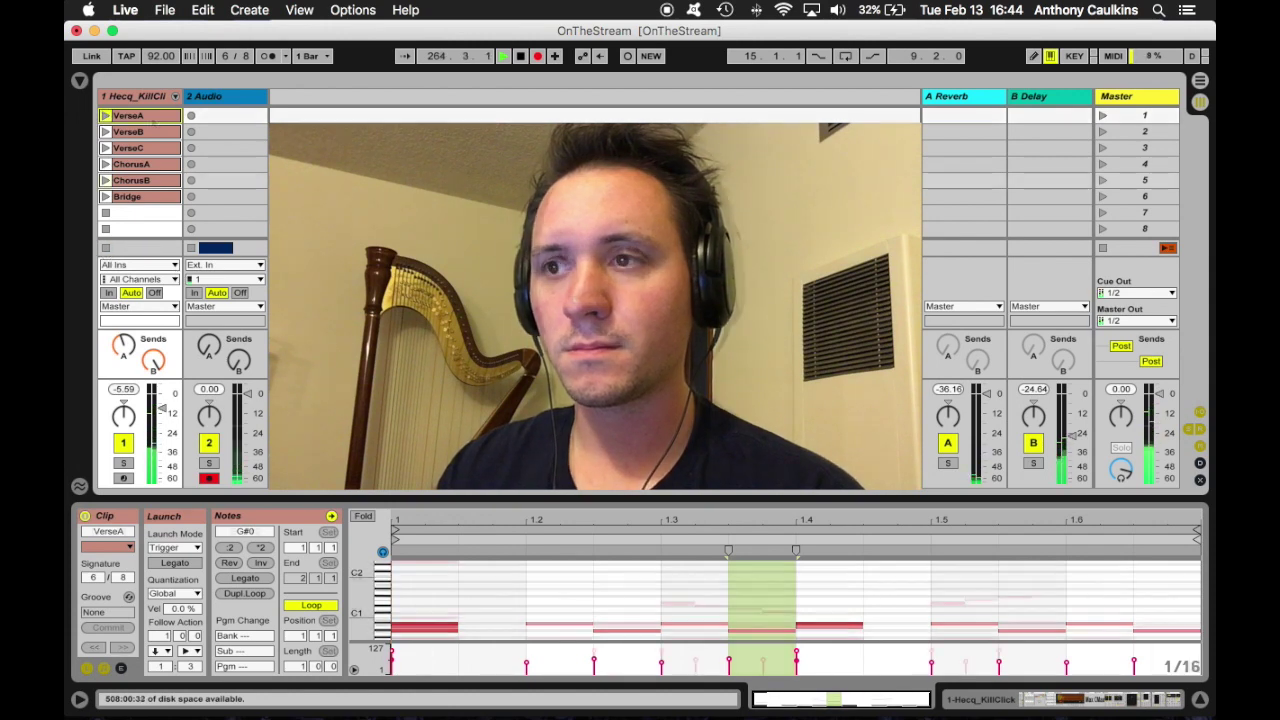
{"action": "left_click", "coordinate": [1078, 701]}
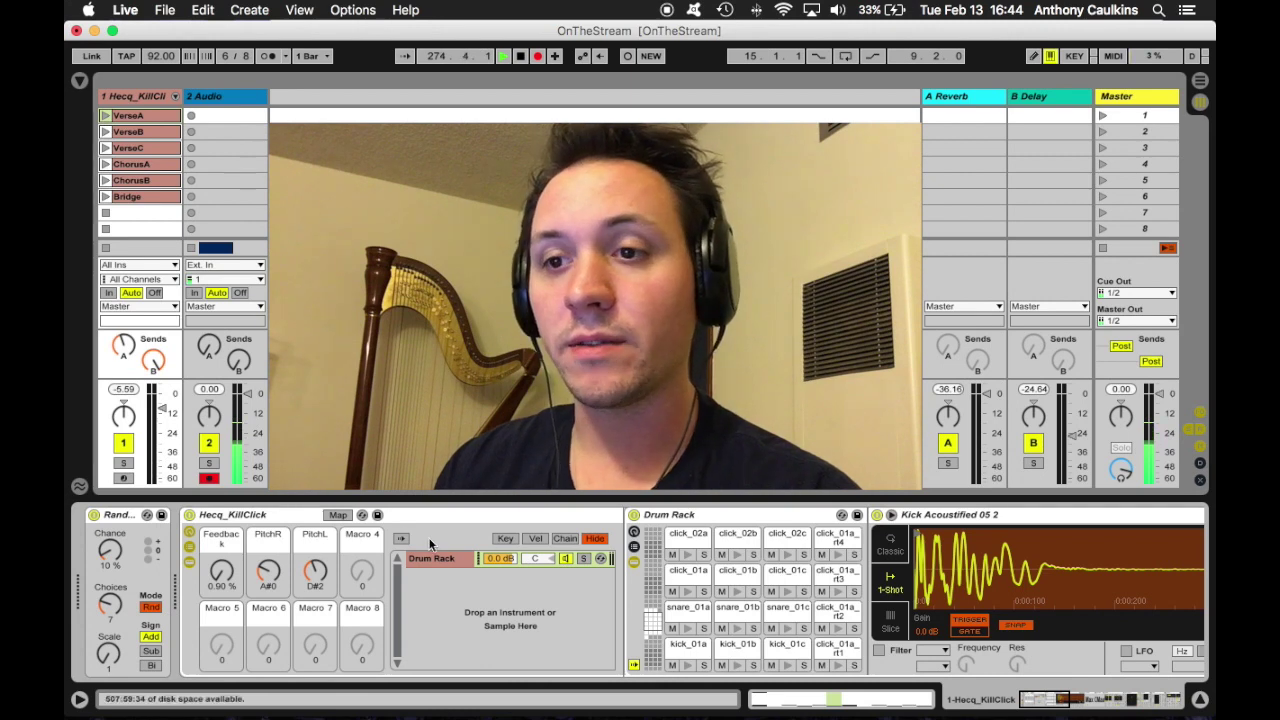
{"action": "left_click", "coordinate": [188, 563]}
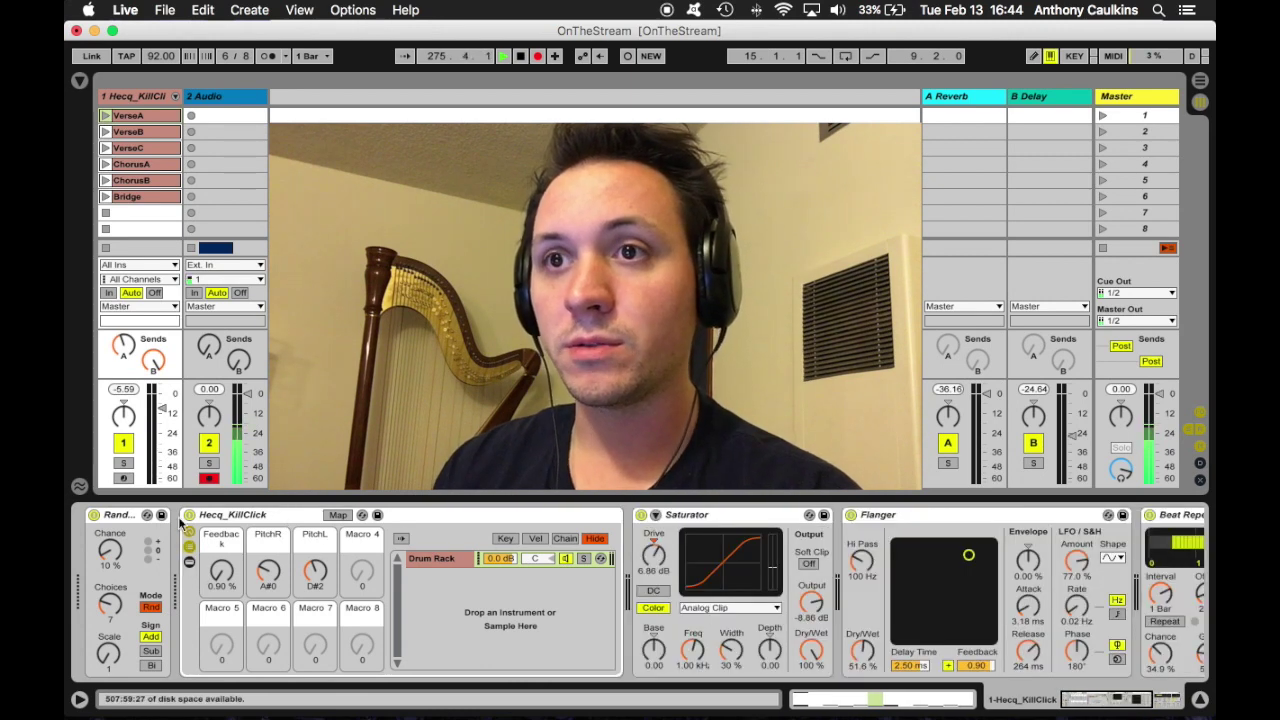
{"action": "left_click", "coordinate": [117, 516]}
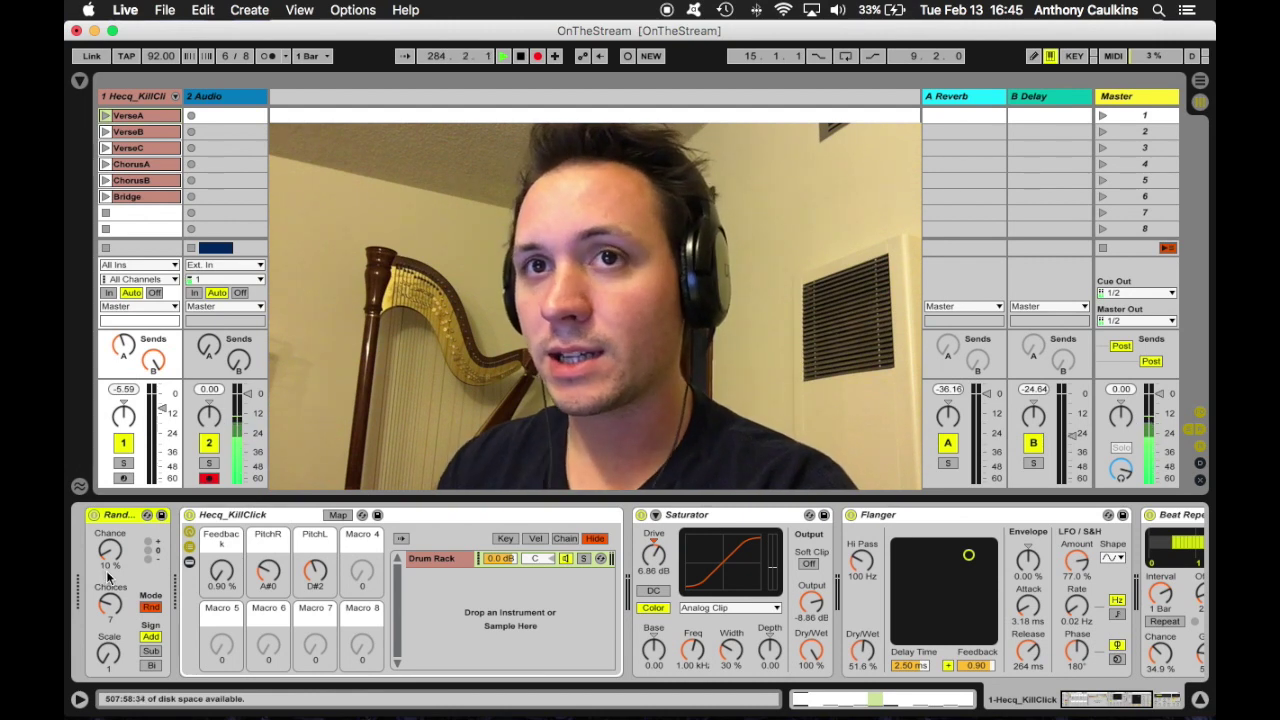
{"action": "left_click", "coordinate": [190, 561]}
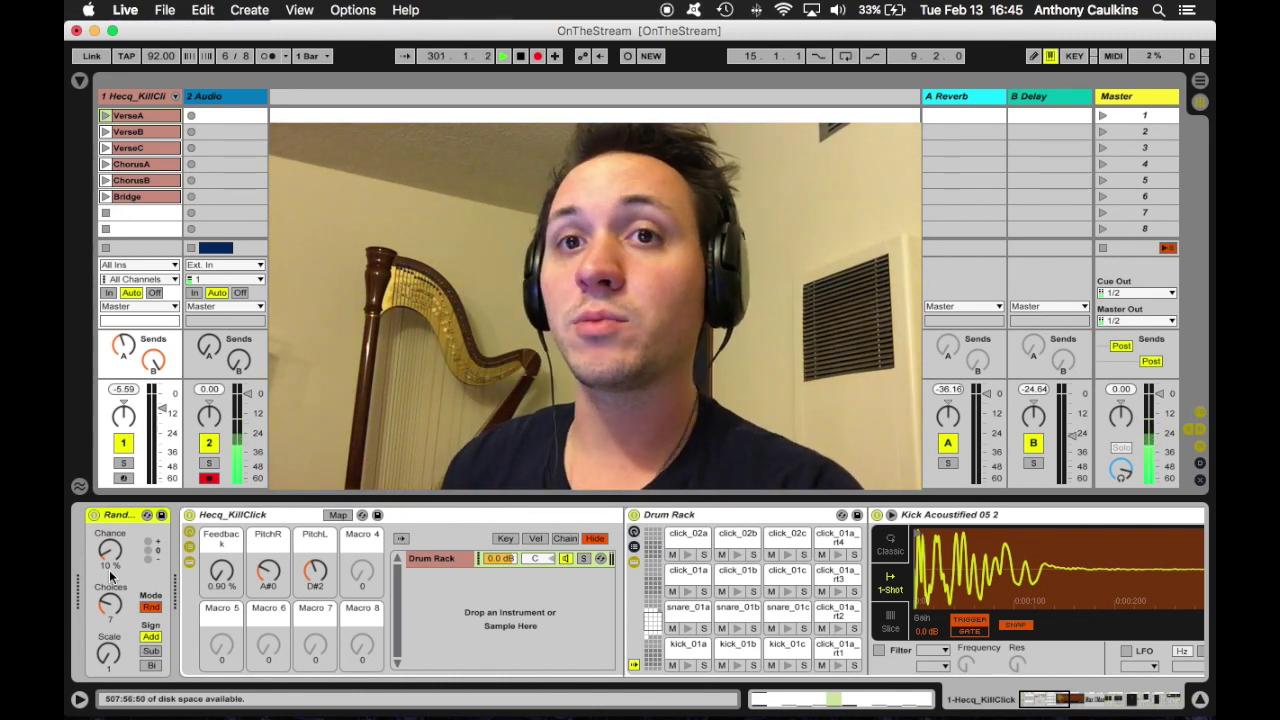
- Scroll the drum track's device chain right toward the Saturator, Flanger and Beat Repeat
{"action": "scroll", "coordinate": [351, 590], "scroll_direction": "right", "scroll_amount": 5}
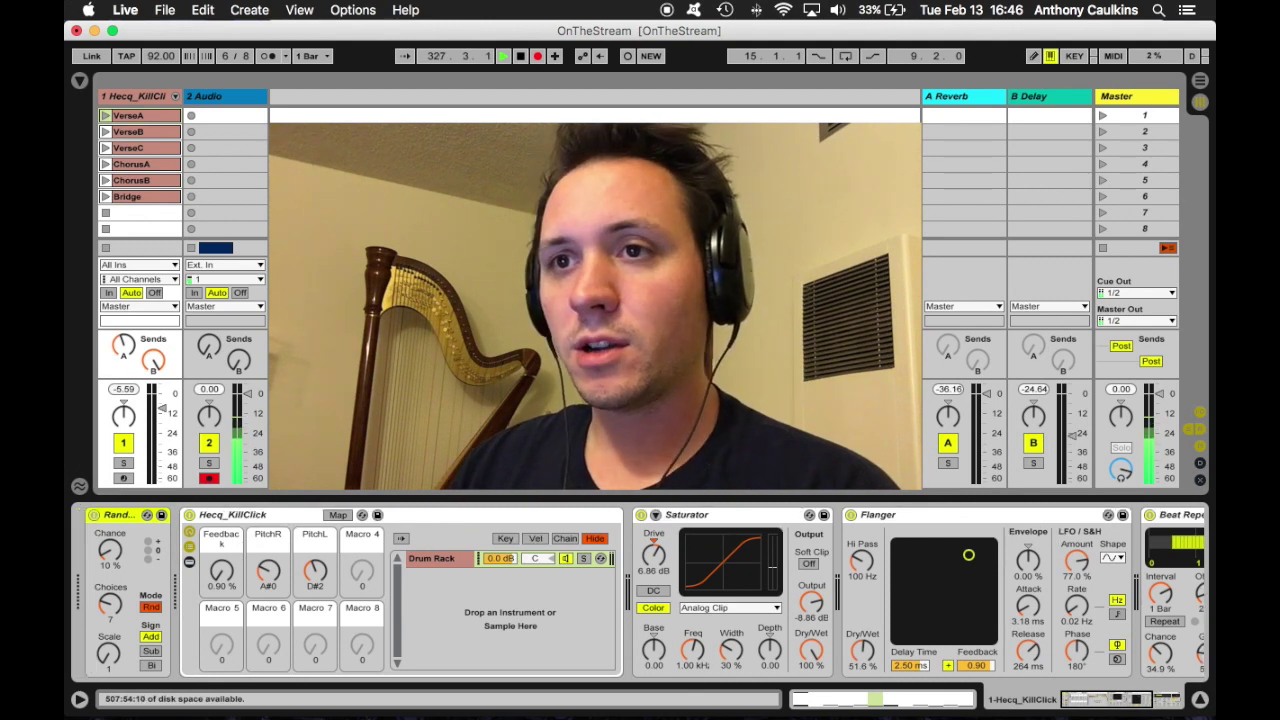
- Create a MIDI clip in Hecq_KillClick slot 7, fold it, and add Kick notes at 1.1.1 and 1.4.1
{"action": "left_click", "coordinate": [146, 213]}
{"action": "double_click", "coordinate": [146, 212]}
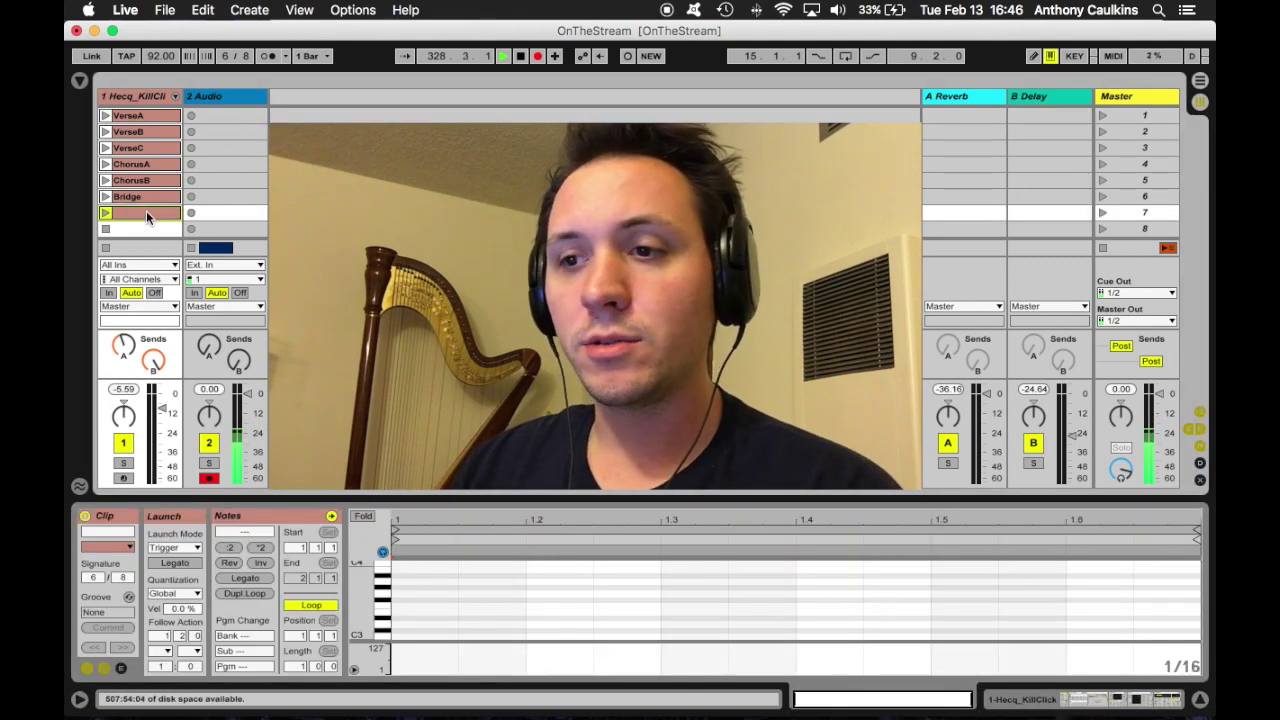
{"action": "left_click", "coordinate": [363, 516]}
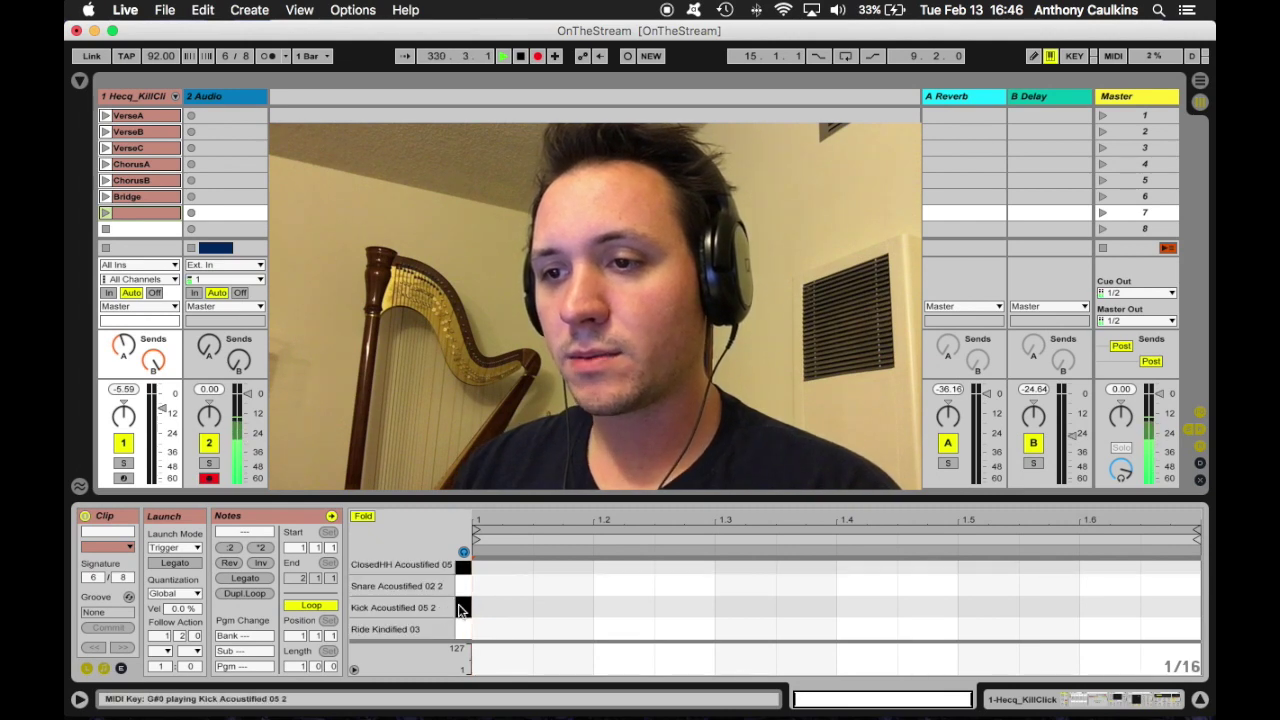
{"action": "double_click", "coordinate": [496, 608]}
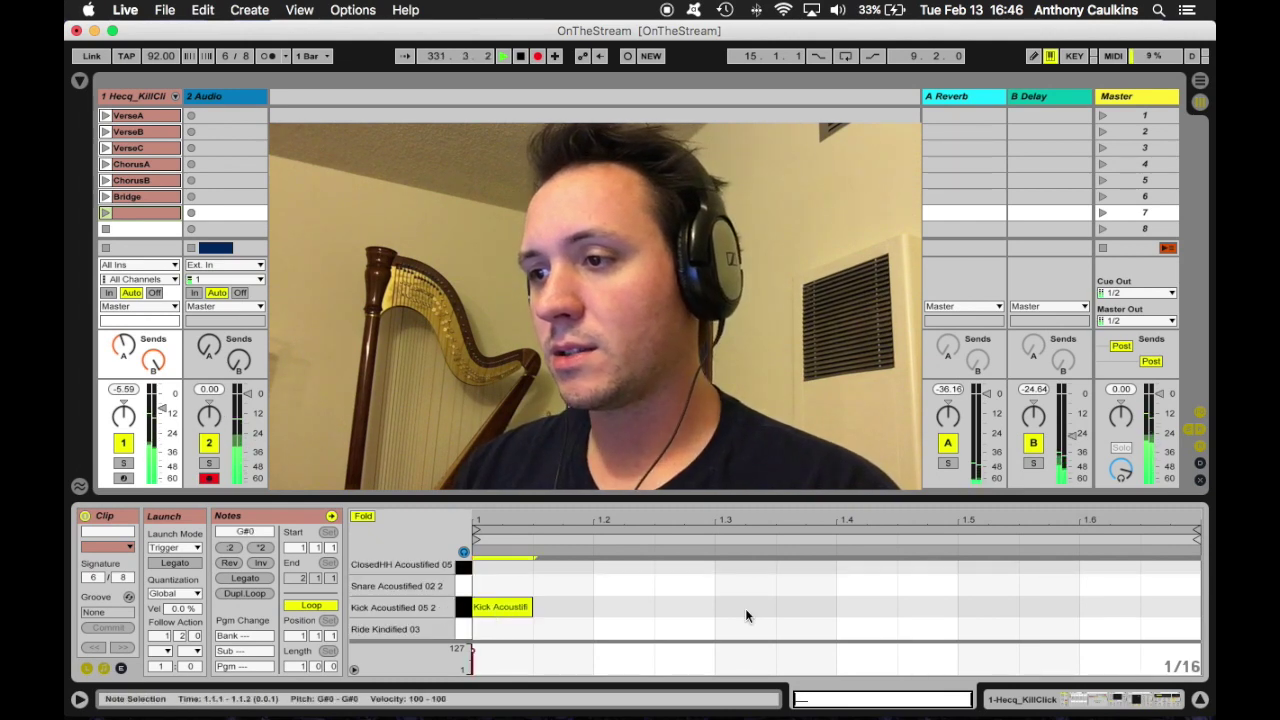
{"action": "double_click", "coordinate": [867, 606]}
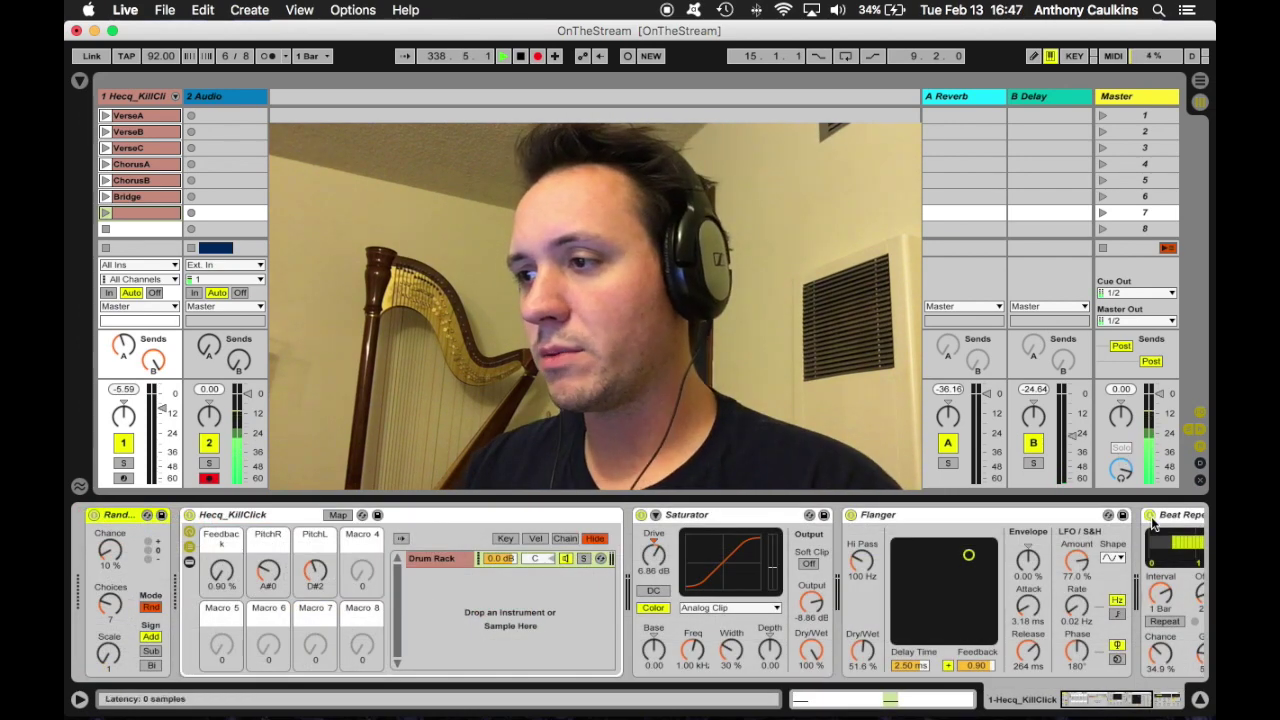
- Launch the slot-7 kick clip with Random bypassed, then re-enable Random with Chance at 13%
{"action": "left_click", "coordinate": [94, 515]}
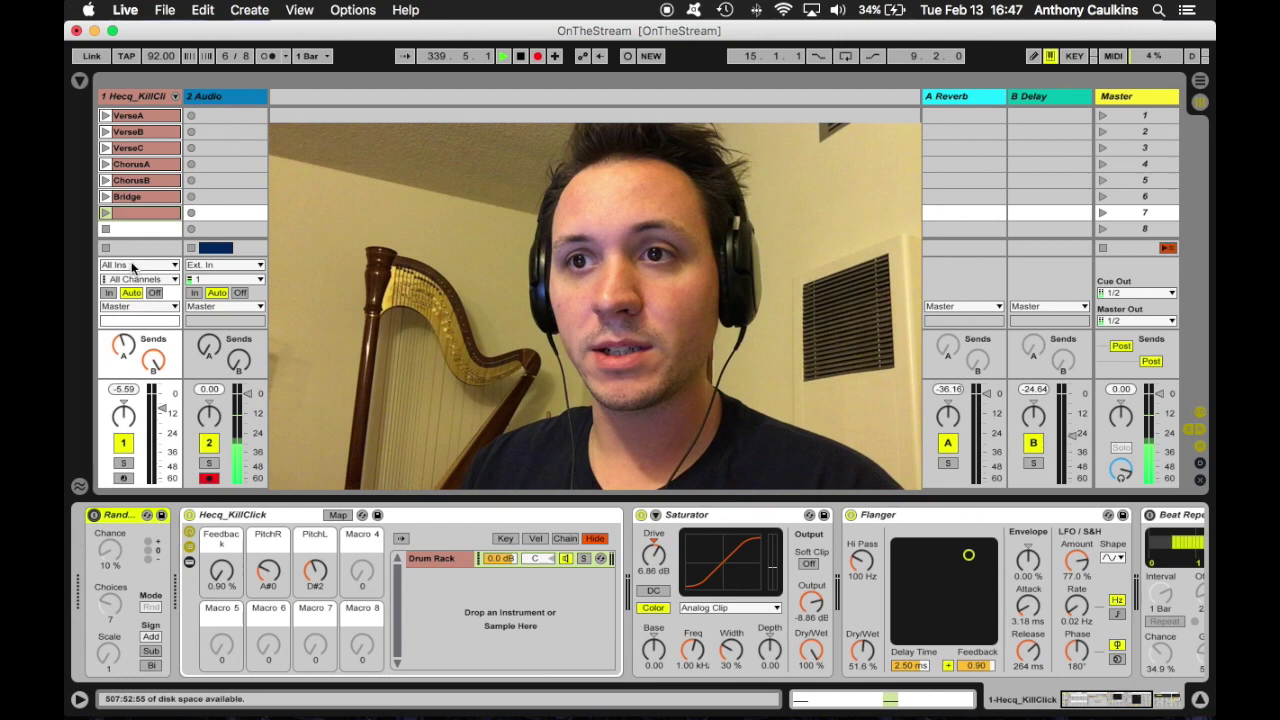
{"action": "left_click", "coordinate": [105, 213]}
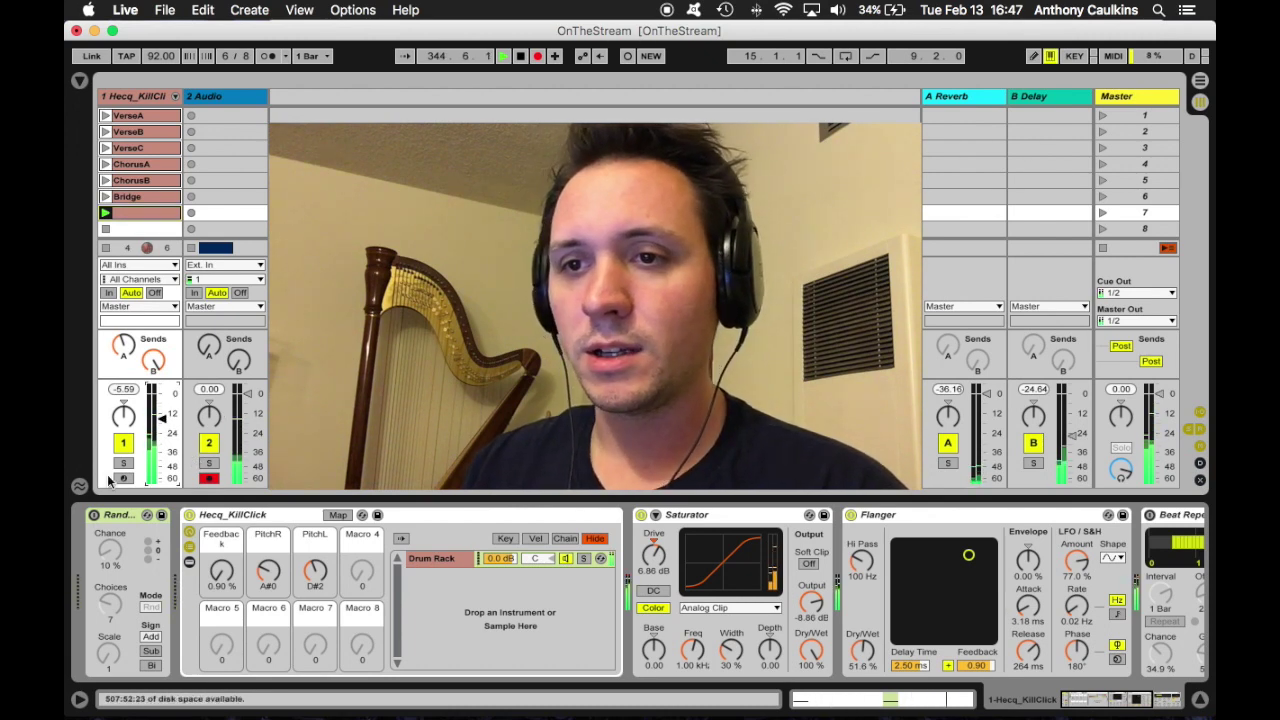
{"action": "left_click", "coordinate": [93, 514]}
{"action": "left_click_drag", "start_coordinate": [110, 550], "coordinate": [110, 553]}
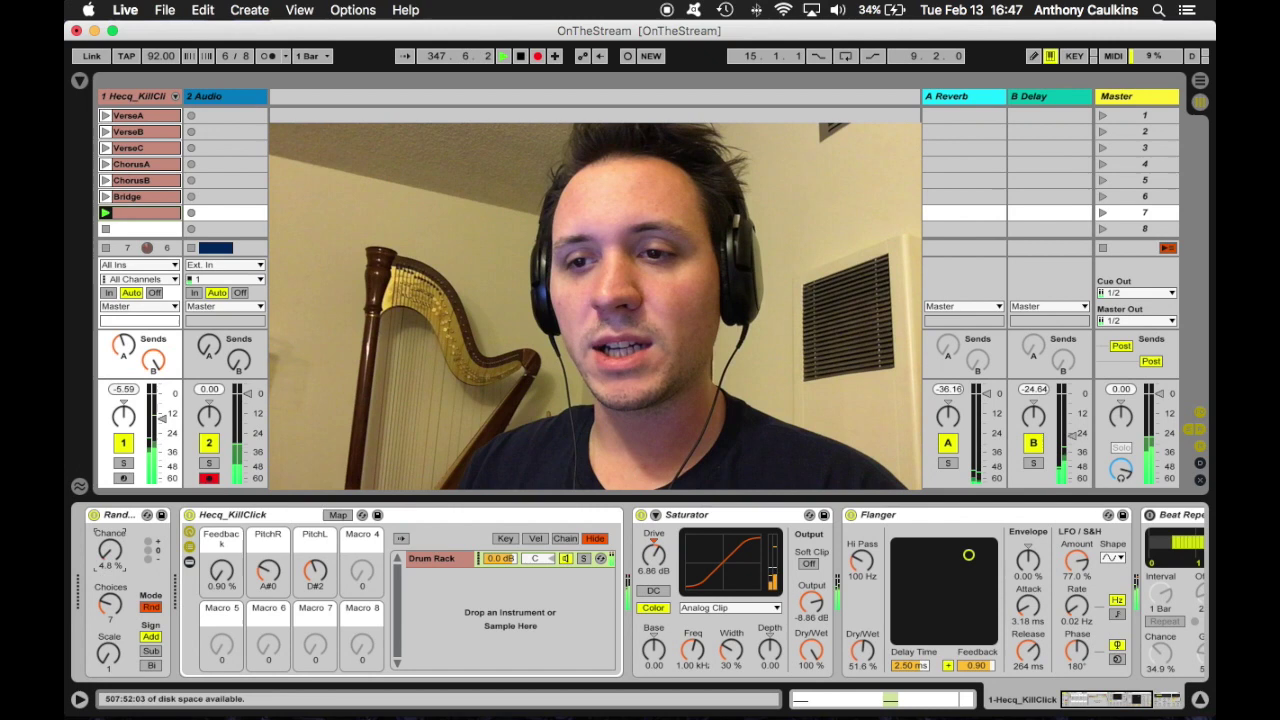
{"action": "left_click_drag", "start_coordinate": [110, 550], "coordinate": [110, 544]}
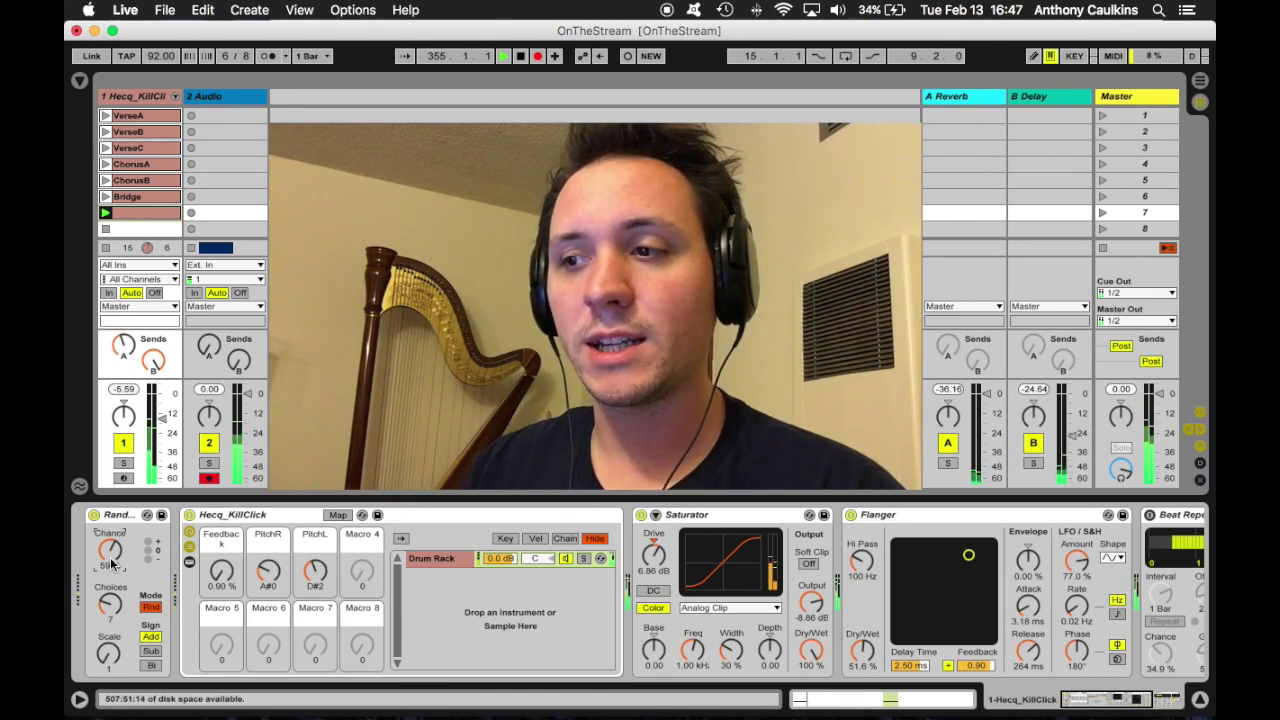
{"action": "scroll", "coordinate": [826, 571], "scroll_direction": "right", "scroll_amount": 5}
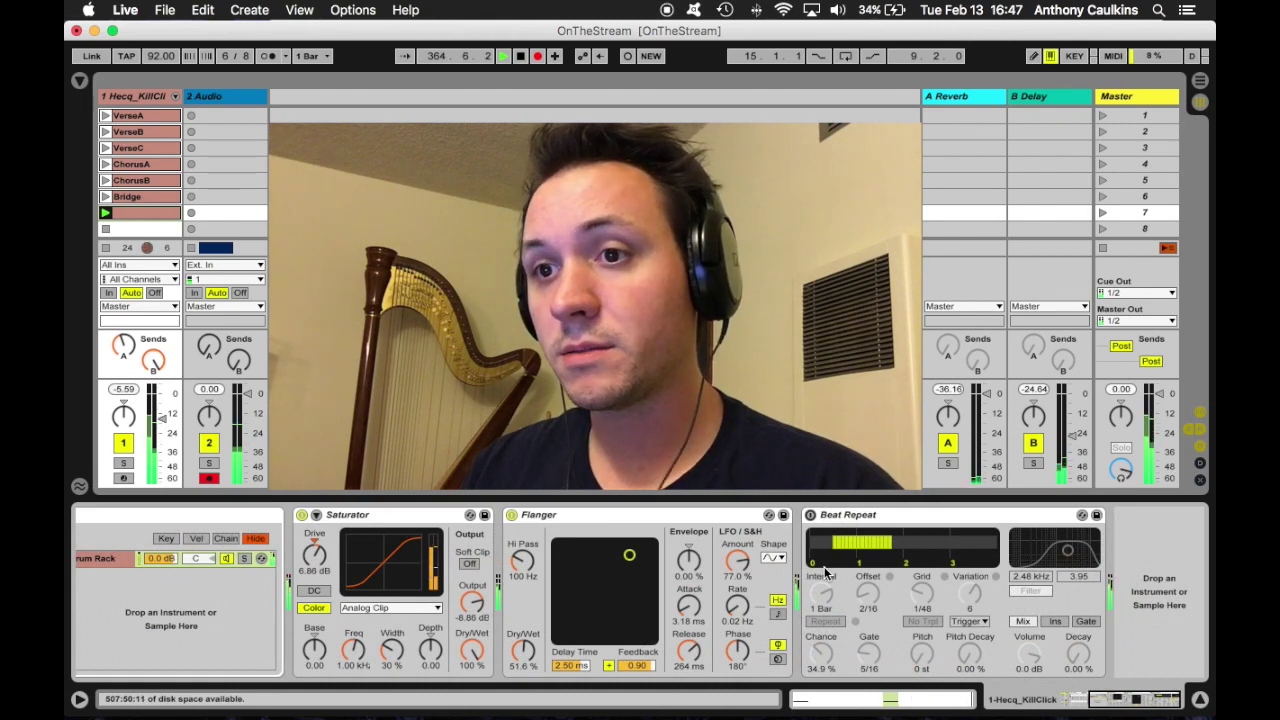
- Enable Beat Repeat with Chance at 22.2%, then stop track 1's kick clip
{"action": "left_click", "coordinate": [810, 515]}
{"action": "left_click_drag", "start_coordinate": [821, 652], "coordinate": [824, 660]}
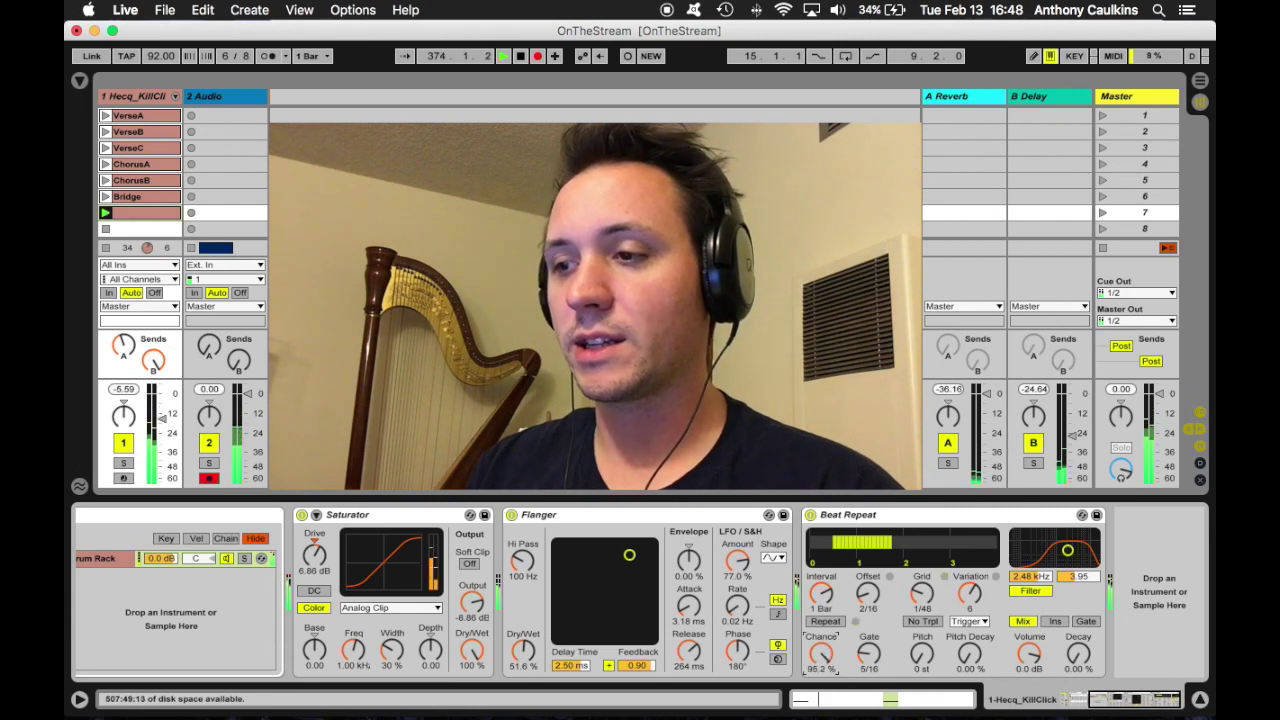
{"action": "left_click_drag", "start_coordinate": [821, 653], "coordinate": [821, 680]}
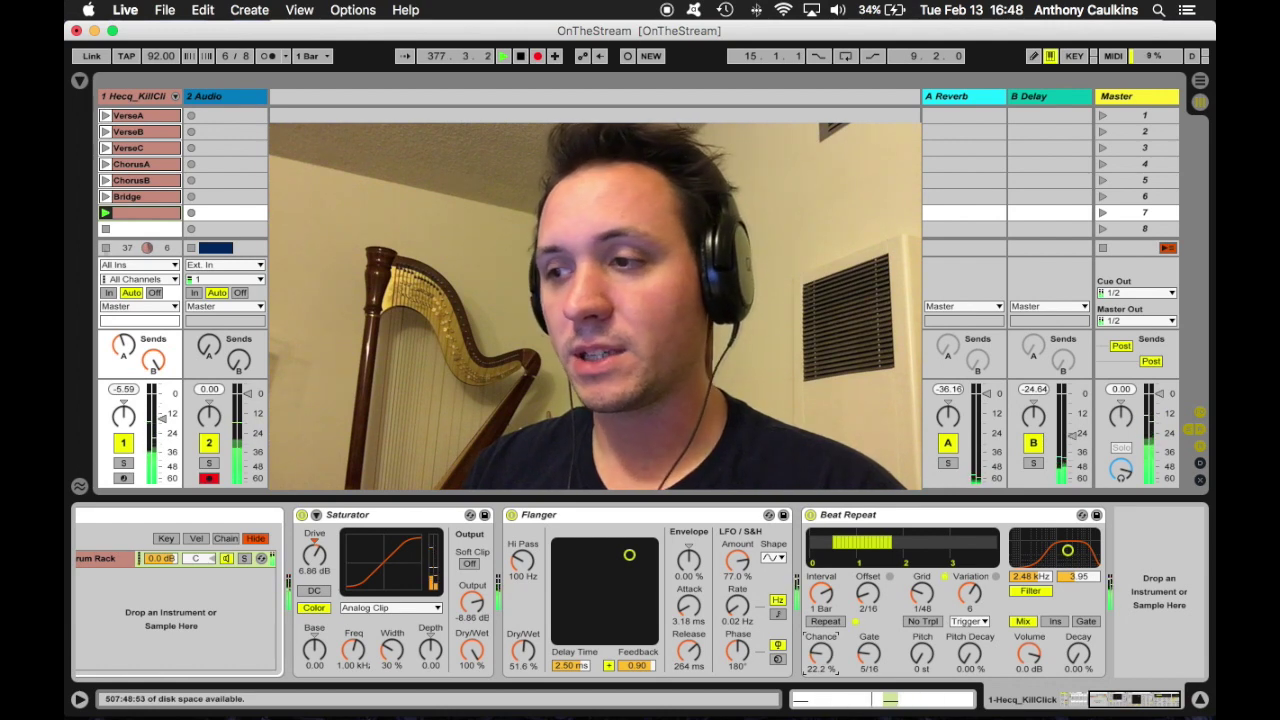
{"action": "left_click", "coordinate": [105, 248]}
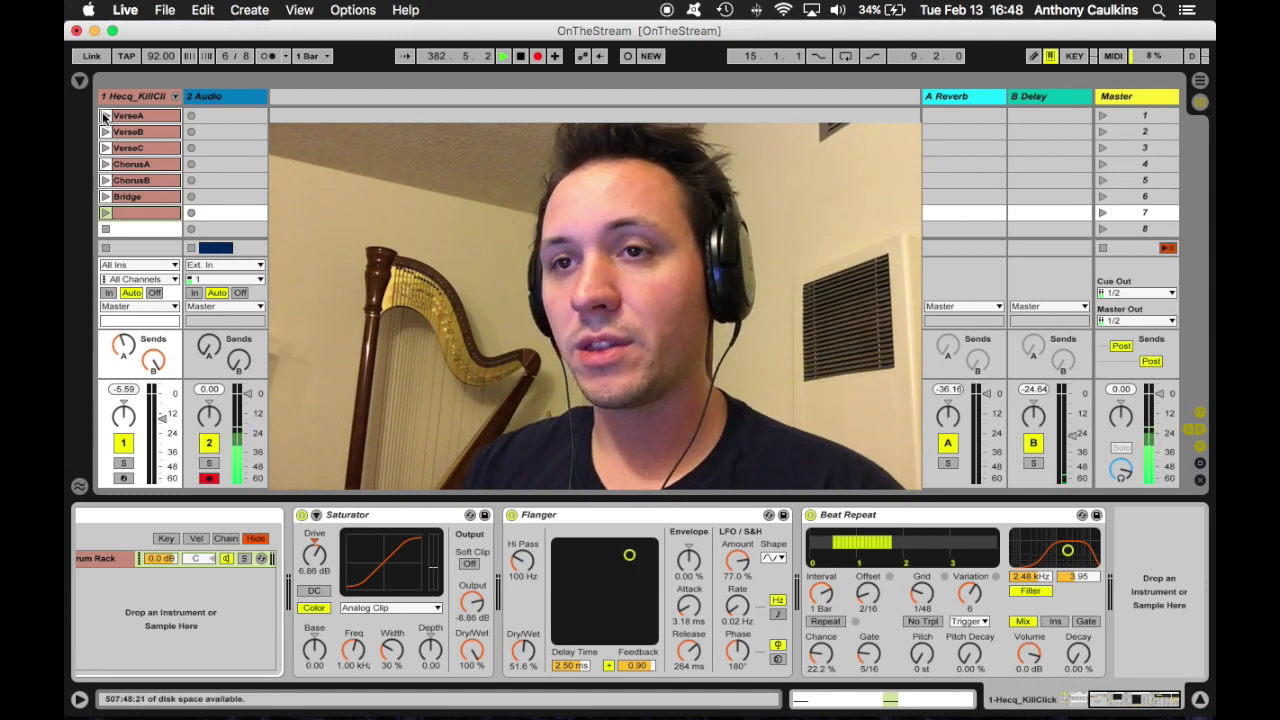
- Launch VerseA in scene 1 and scroll the device chain over to Beat Repeat
{"action": "scroll", "coordinate": [340, 518], "scroll_direction": "left", "scroll_amount": 3}
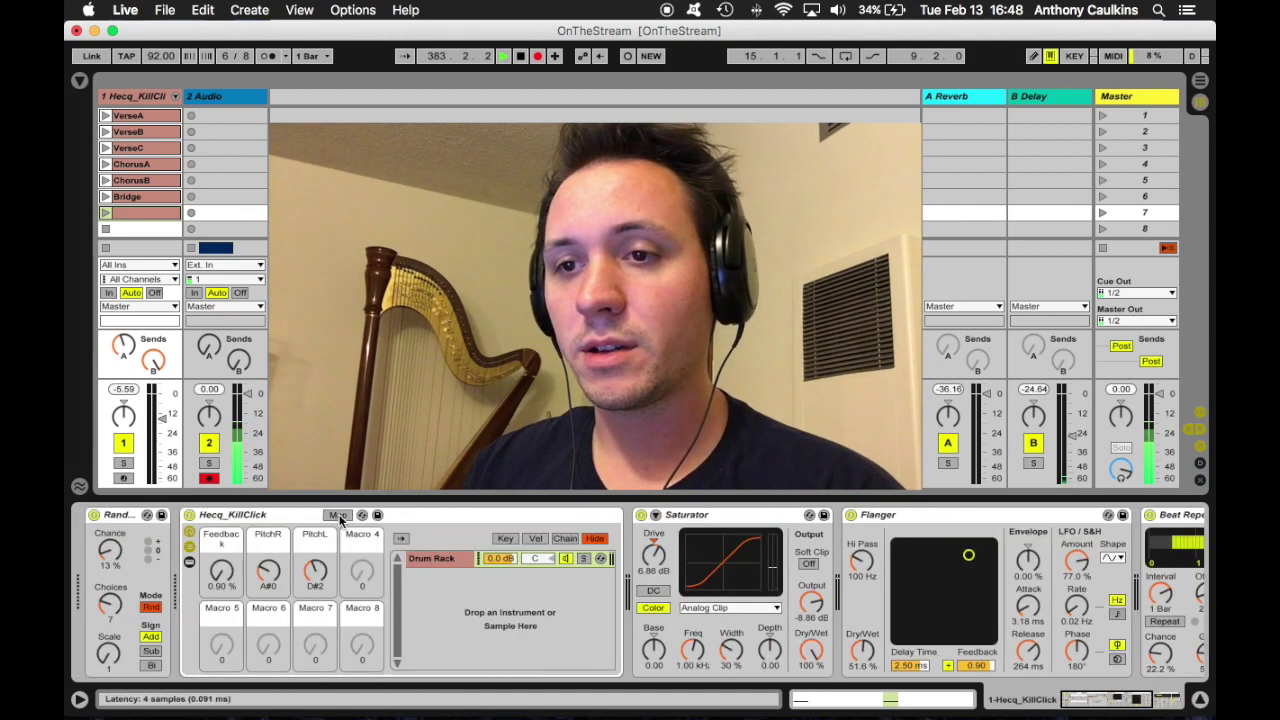
{"action": "left_click", "coordinate": [106, 116]}
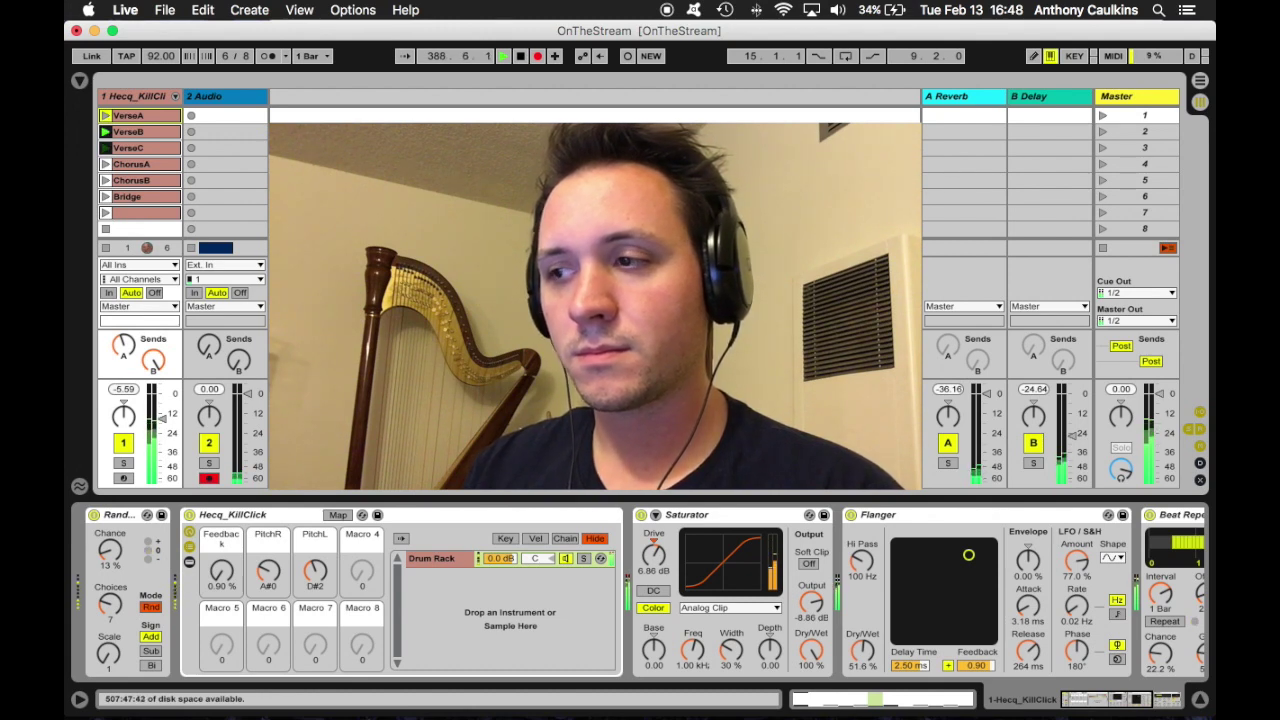
{"action": "scroll", "coordinate": [477, 605], "scroll_direction": "right", "scroll_amount": 2}
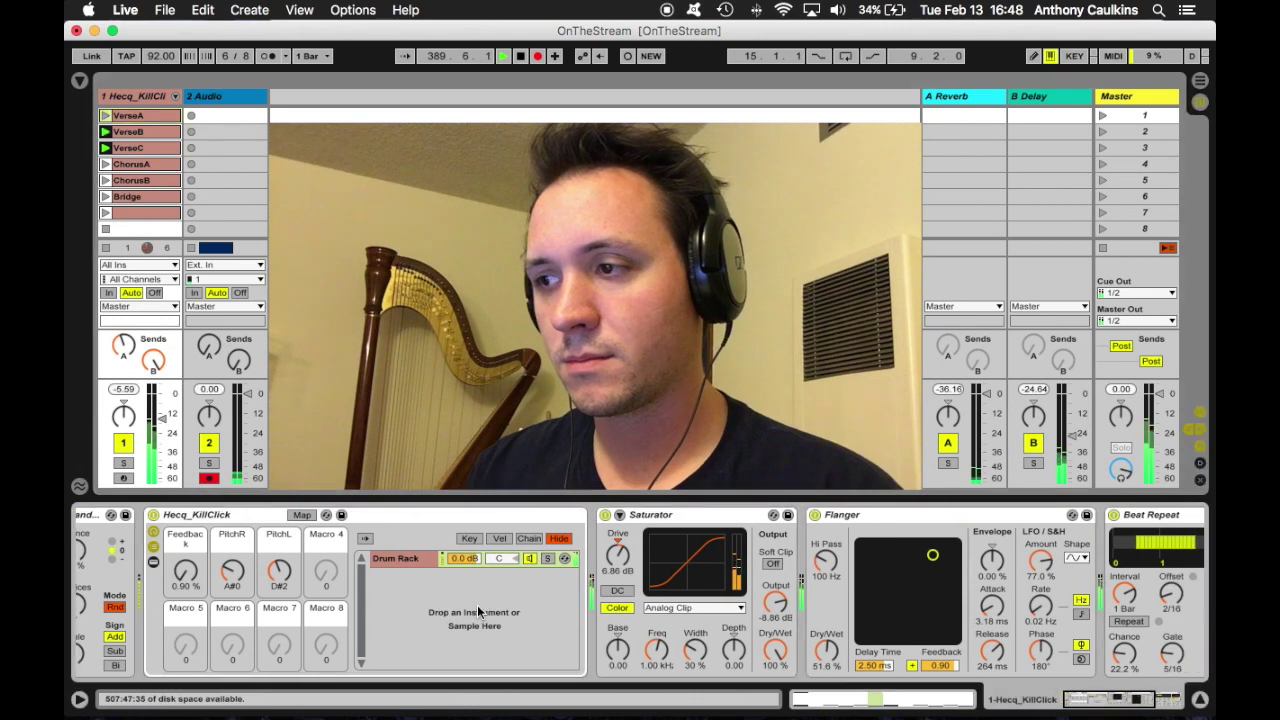
{"action": "scroll", "coordinate": [477, 605], "scroll_direction": "right", "scroll_amount": 6}
{"action": "scroll", "coordinate": [479, 611], "scroll_direction": "right", "scroll_amount": 3}
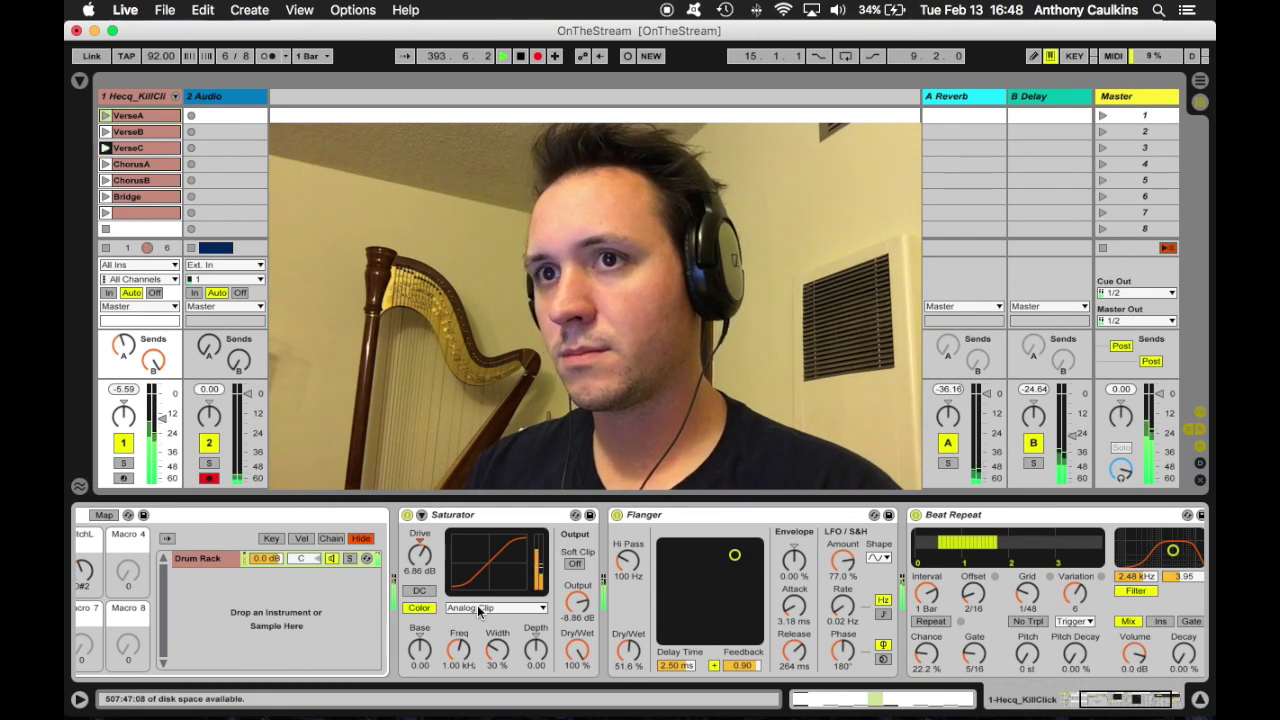
- Scroll the Device View left to the Random MIDI effect and Hecq_KillClick rack
{"action": "scroll", "coordinate": [479, 611], "scroll_direction": "left", "scroll_amount": 10}
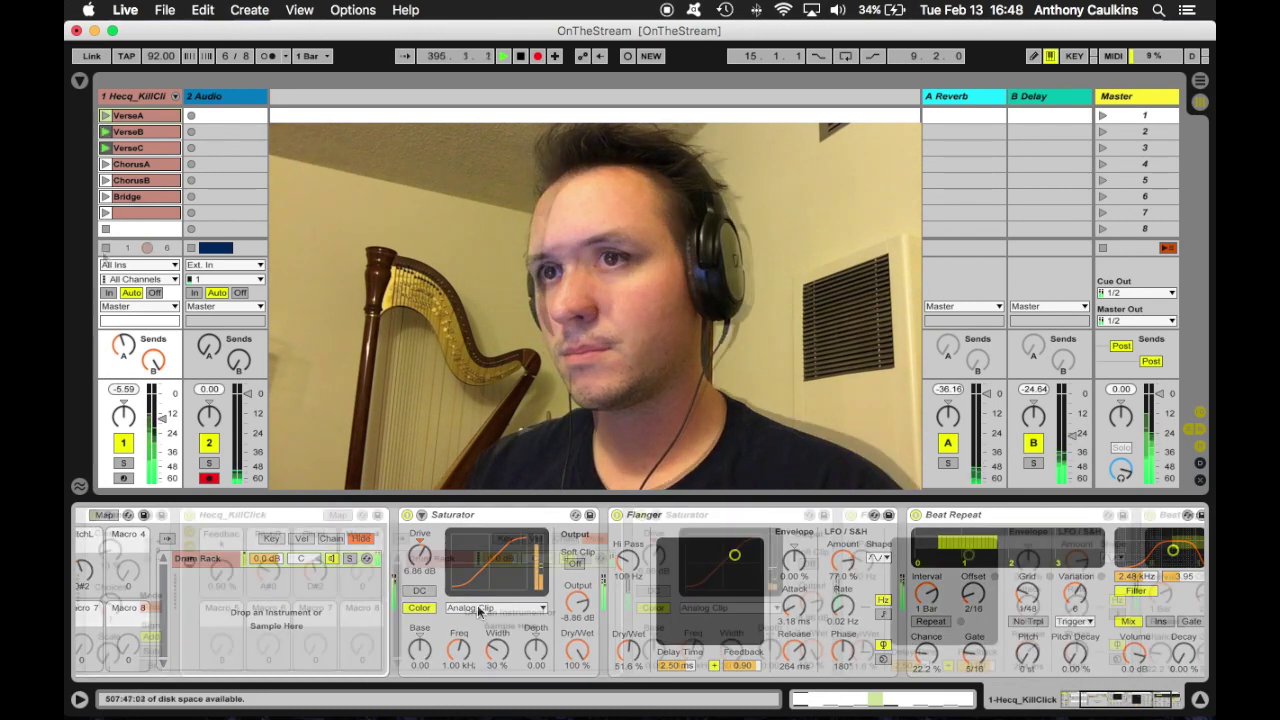